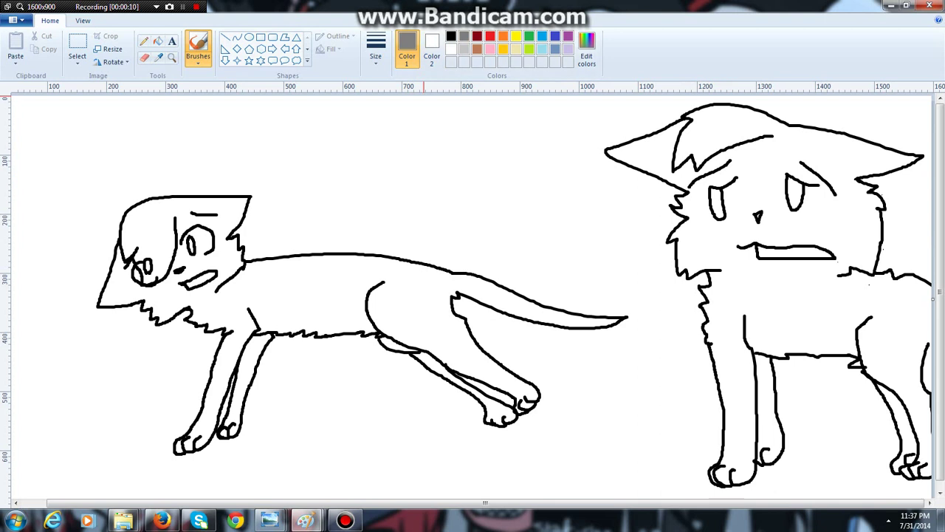
Step: Fill the large standing cat's head, body, legs and hind paw gaps with the palette's dark medium gray
{"action": "left_click", "coordinate": [451, 36]}
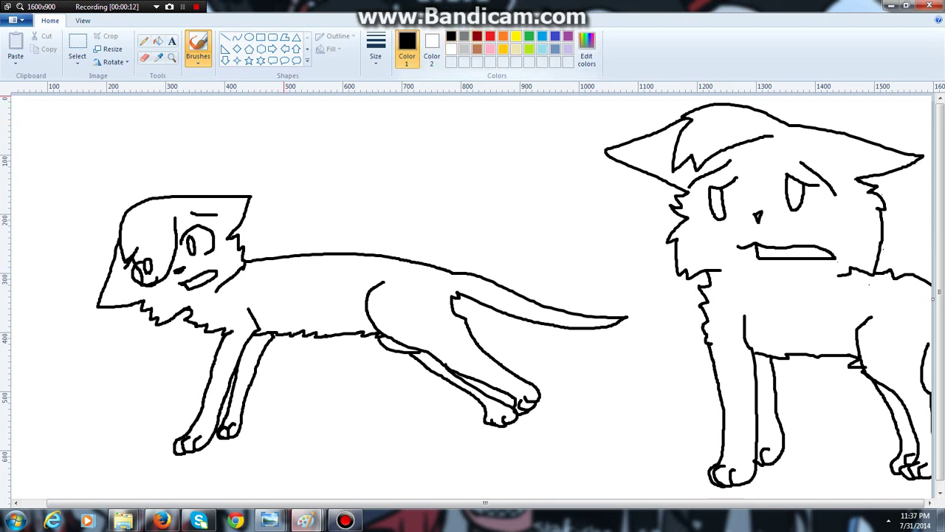
{"action": "left_click", "coordinate": [464, 35]}
{"action": "left_click", "coordinate": [158, 41]}
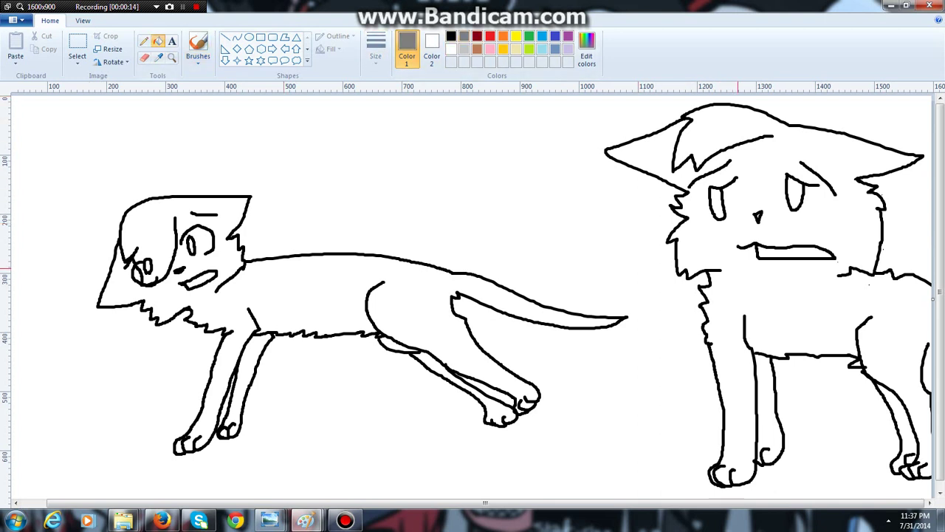
{"action": "left_click", "coordinate": [738, 272]}
{"action": "left_click", "coordinate": [767, 367]}
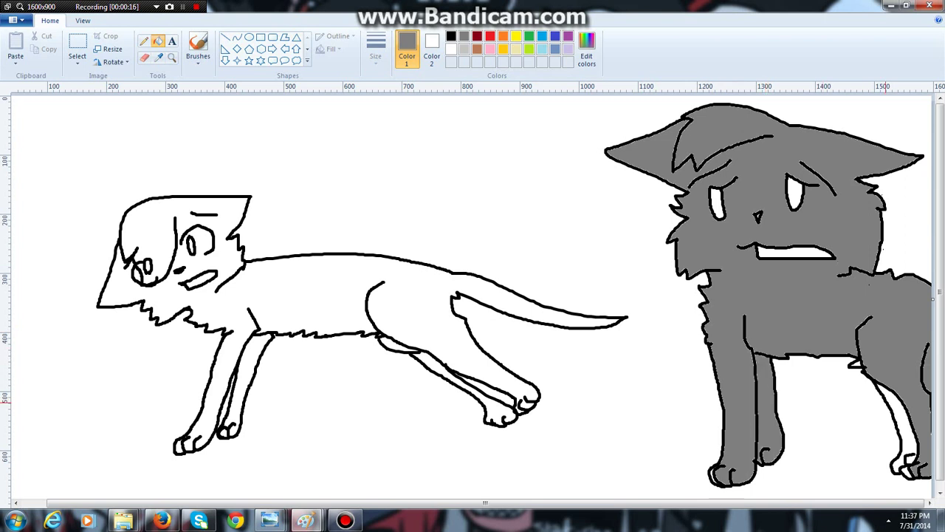
{"action": "left_click", "coordinate": [888, 399]}
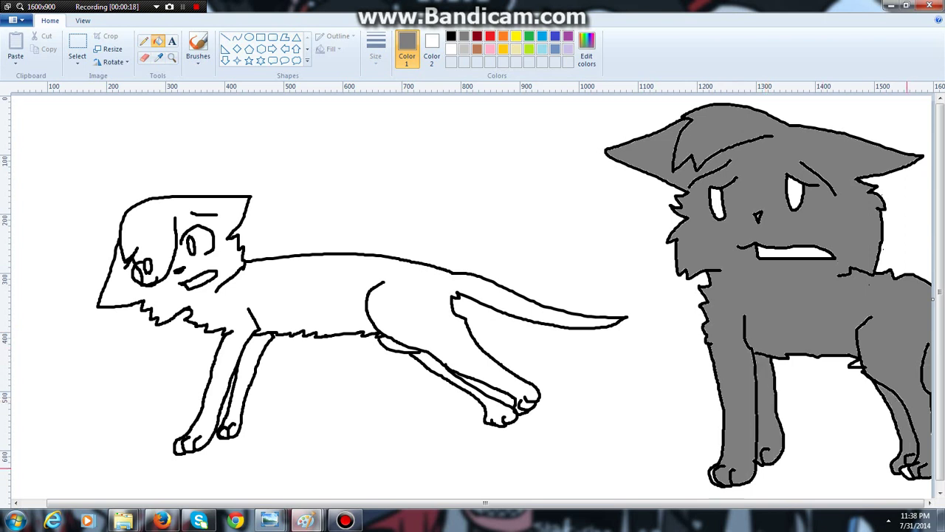
{"action": "left_click", "coordinate": [907, 471]}
Step: Mix a dark gray (RGB 68, 68, 68) and brush marking outlines on the standing cat's back and forehead
{"action": "left_click", "coordinate": [586, 52]}
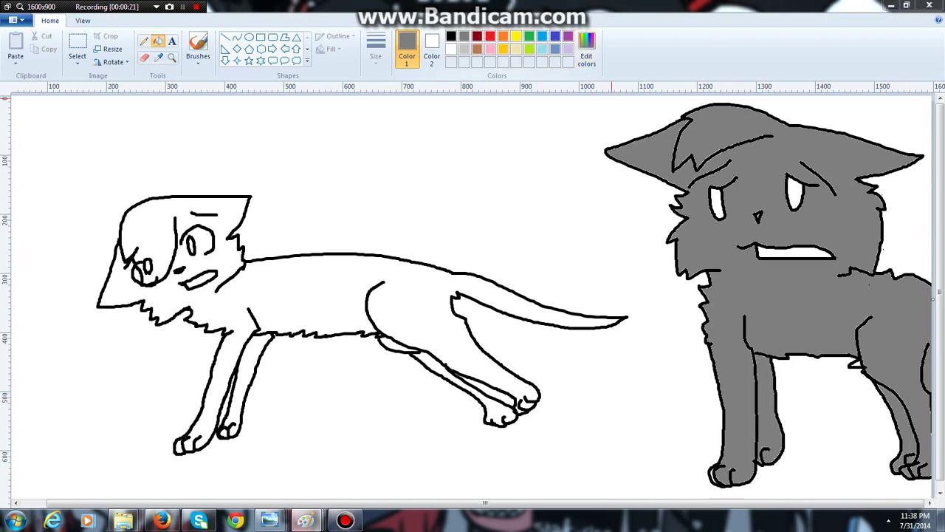
{"action": "left_click_drag", "start_coordinate": [592, 249], "coordinate": [591, 258]}
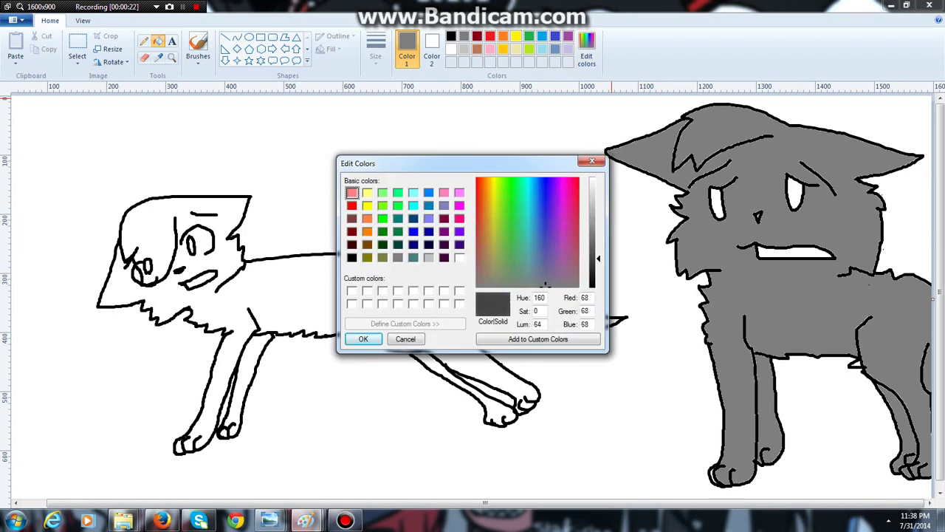
{"action": "left_click", "coordinate": [364, 339]}
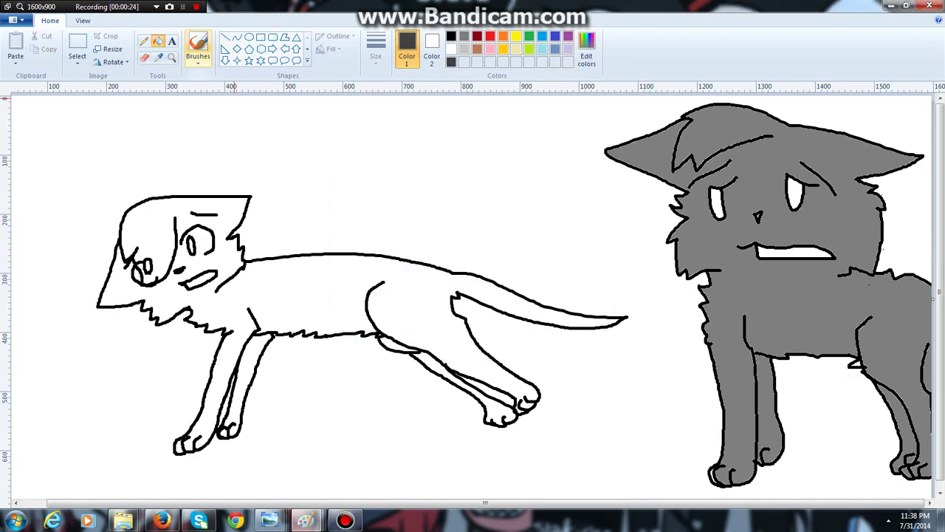
{"action": "left_click", "coordinate": [198, 49]}
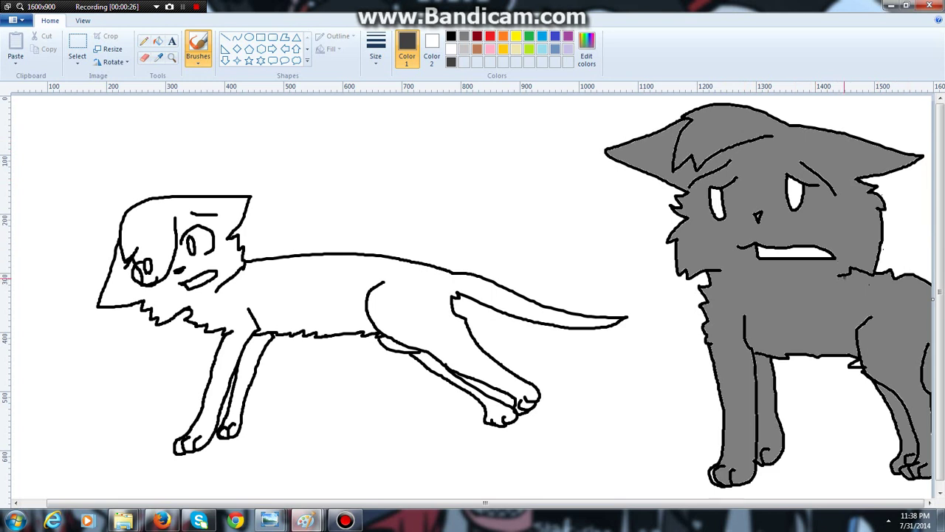
{"action": "left_click_drag", "start_coordinate": [840, 278], "coordinate": [932, 309]}
{"action": "mouse_move", "coordinate": [788, 127]}
{"action": "left_mouse_down"}
{"action": "mouse_move", "coordinate": [758, 204]}
{"action": "mouse_move", "coordinate": [751, 147]}
{"action": "left_mouse_up"}
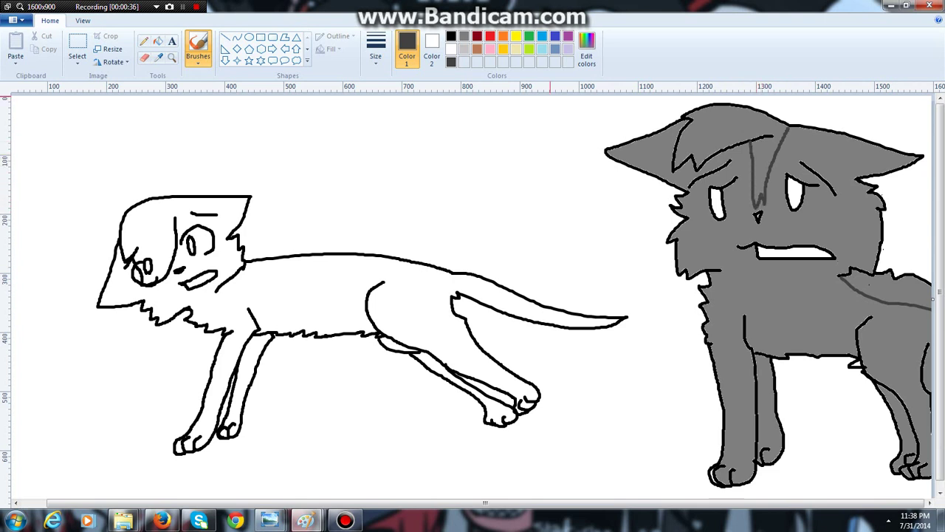
Step: Fill the standing cat's hair tuft, forehead stripe and back marking with the dark gray
{"action": "left_click", "coordinate": [158, 41]}
{"action": "left_click", "coordinate": [734, 129]}
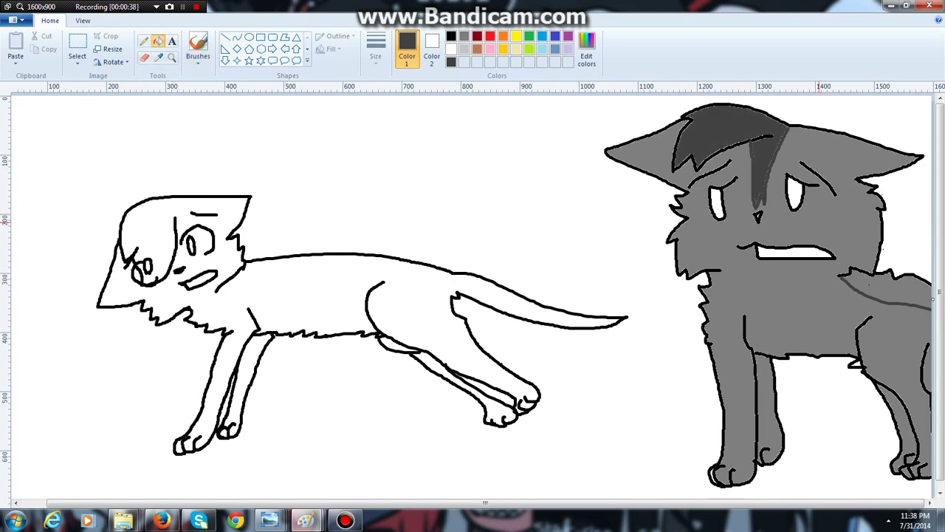
{"action": "left_click", "coordinate": [864, 288]}
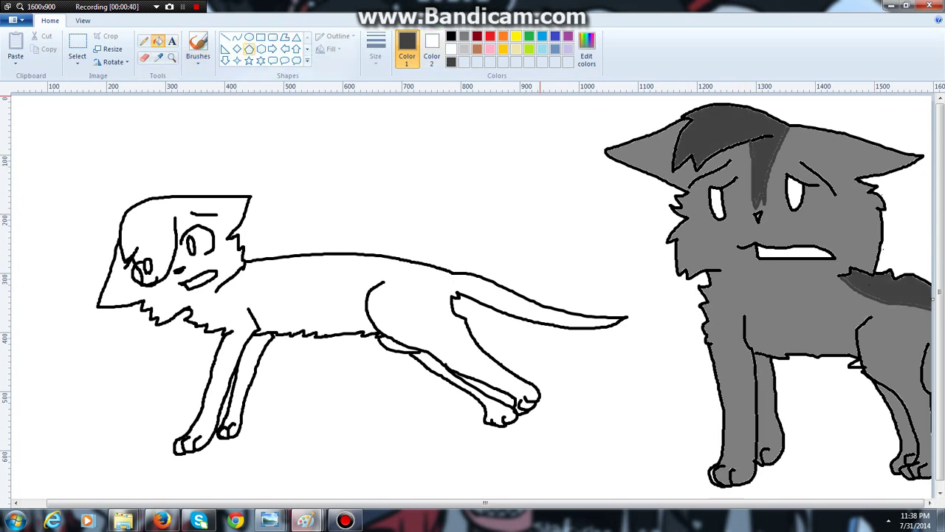
Step: Brush jagged sock borders across the standing cat's lower legs and fill the paws below them dark gray
{"action": "left_click", "coordinate": [197, 44]}
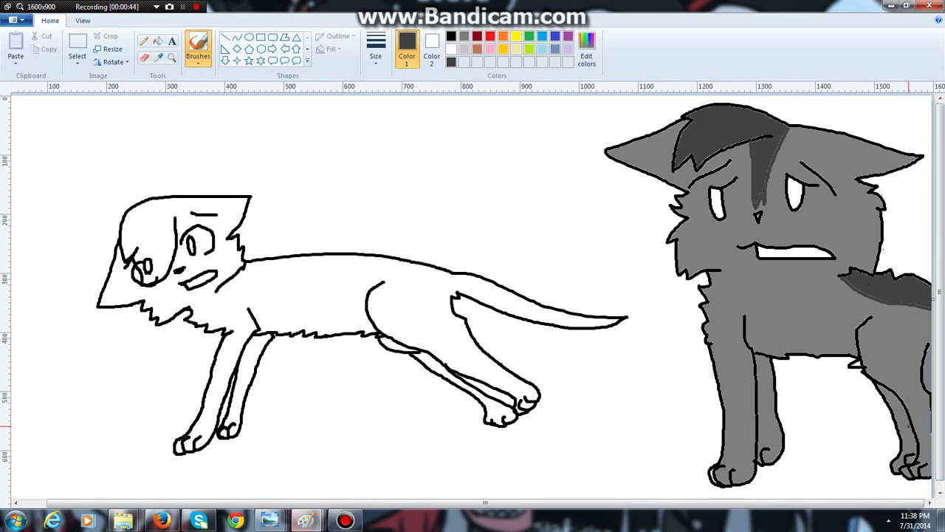
{"action": "mouse_move", "coordinate": [909, 431]}
{"action": "left_mouse_down"}
{"action": "mouse_move", "coordinate": [909, 441]}
{"action": "mouse_move", "coordinate": [932, 436]}
{"action": "left_mouse_up"}
{"action": "left_click_drag", "start_coordinate": [780, 426], "coordinate": [729, 423]}
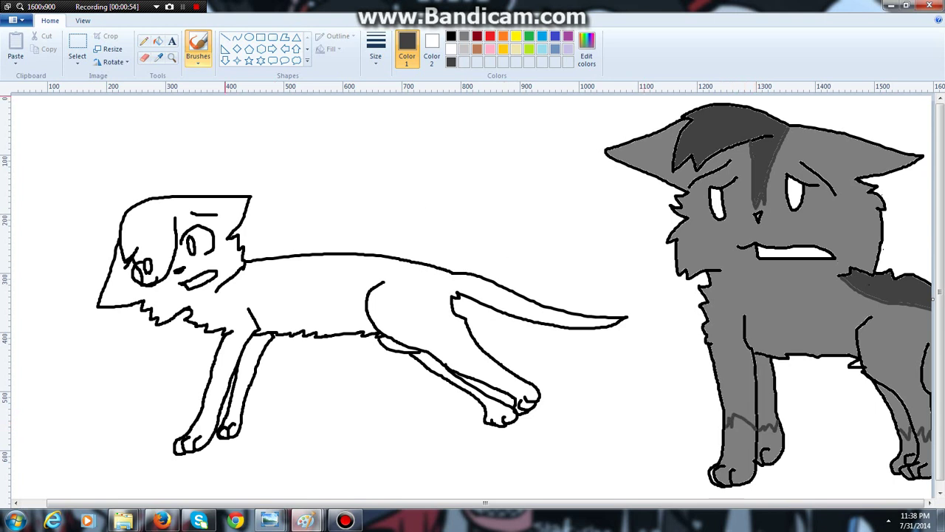
{"action": "left_click", "coordinate": [158, 41]}
{"action": "left_click", "coordinate": [742, 443]}
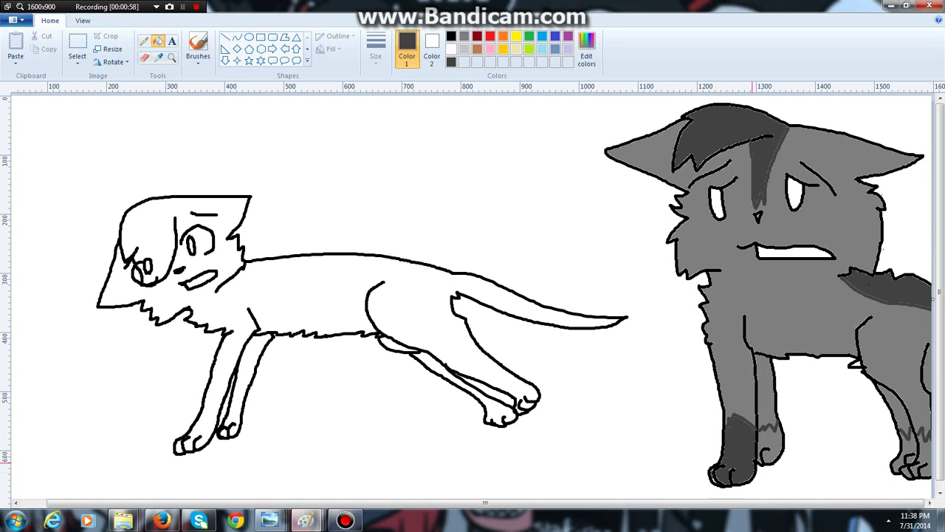
{"action": "left_click", "coordinate": [770, 447]}
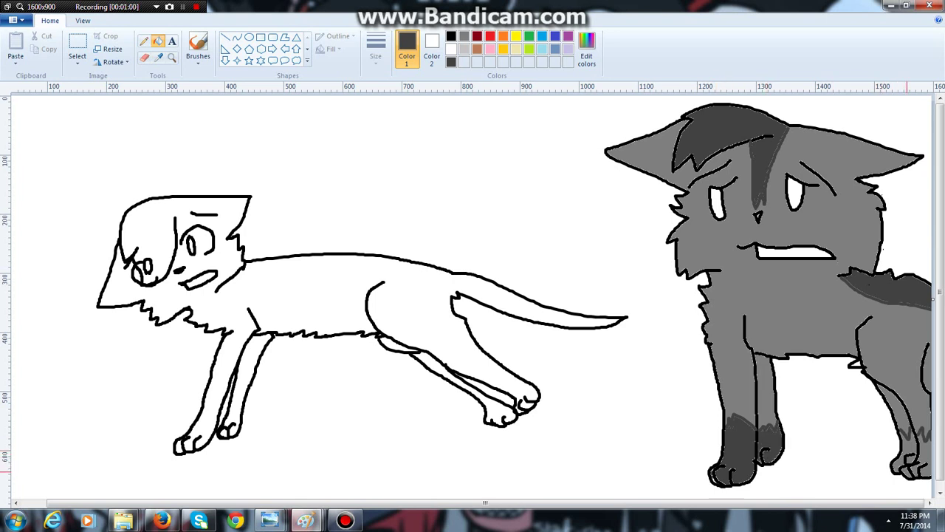
{"action": "left_click", "coordinate": [925, 458]}
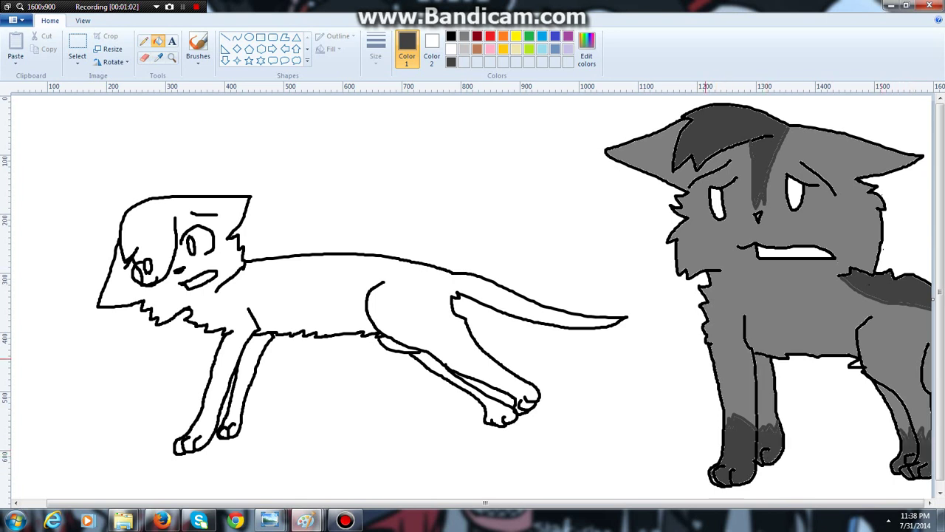
Step: Brush jagged borders across both of the standing cat's ears and fill the ear tips dark gray
{"action": "left_click", "coordinate": [197, 46]}
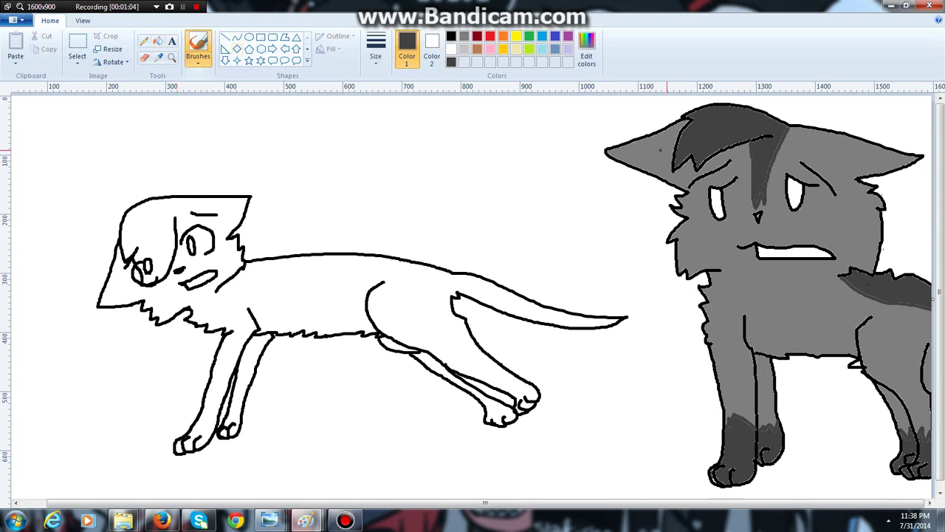
{"action": "left_click_drag", "start_coordinate": [880, 147], "coordinate": [876, 169]}
{"action": "left_click_drag", "start_coordinate": [647, 138], "coordinate": [655, 165]}
{"action": "left_click", "coordinate": [158, 40]}
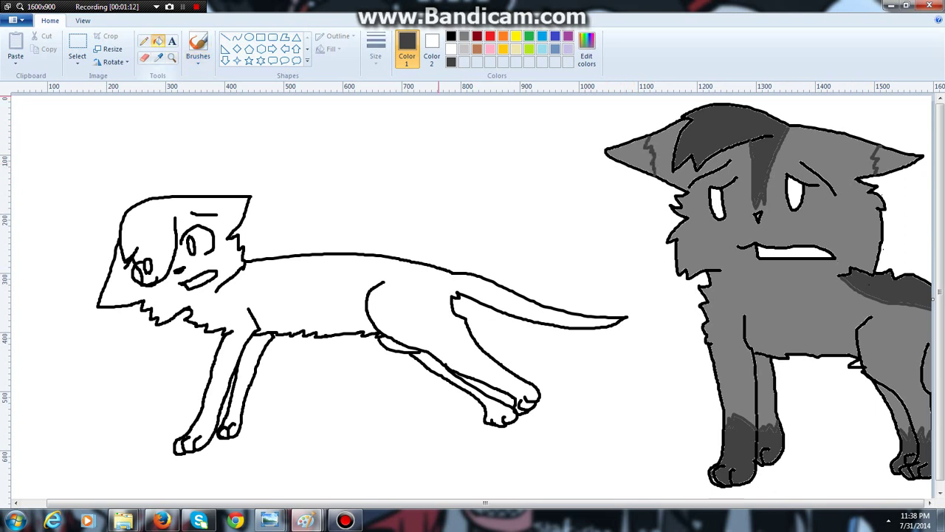
{"action": "left_click", "coordinate": [633, 168]}
{"action": "left_click", "coordinate": [895, 163]}
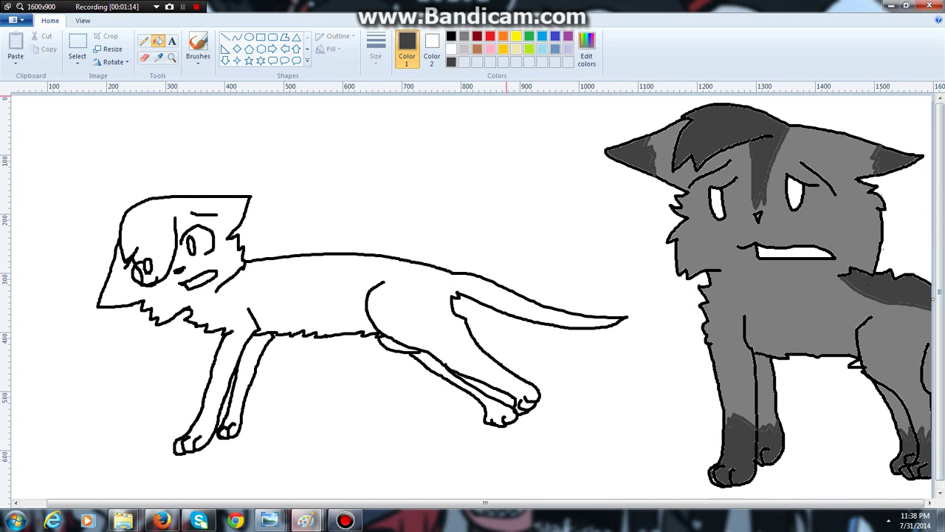
Step: Fill the smaller outstretched cat's head, body, tail and all its legs with the palette's light gray
{"action": "left_click", "coordinate": [463, 49]}
{"action": "left_click", "coordinate": [262, 285]}
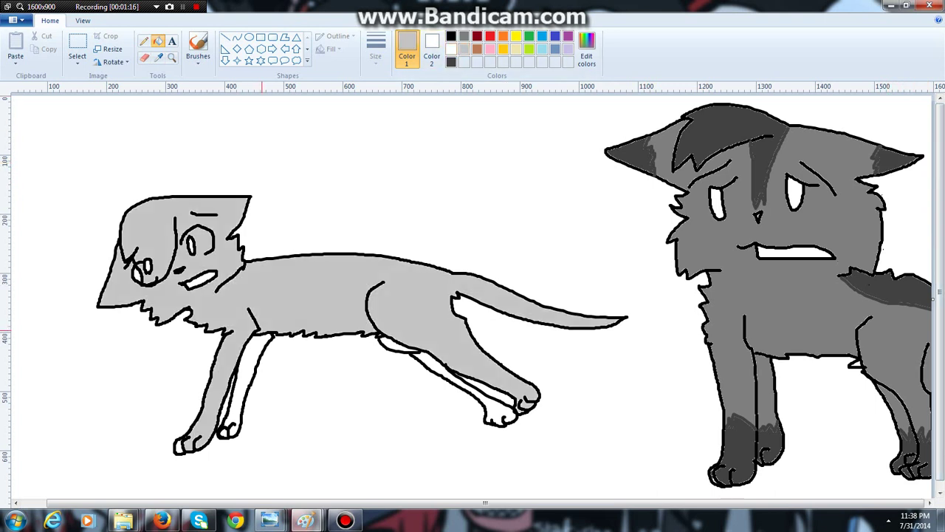
{"action": "left_click", "coordinate": [257, 338]}
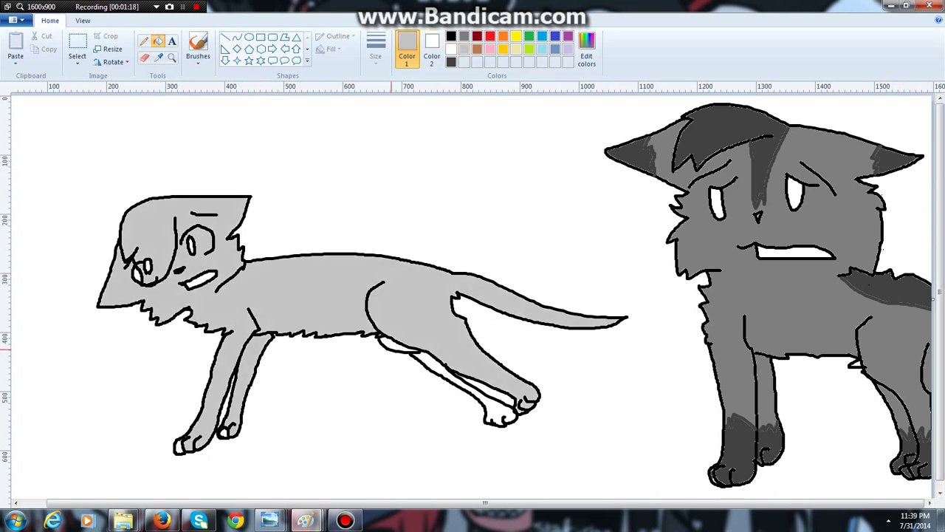
{"action": "left_click", "coordinate": [399, 344]}
{"action": "left_click", "coordinate": [437, 370]}
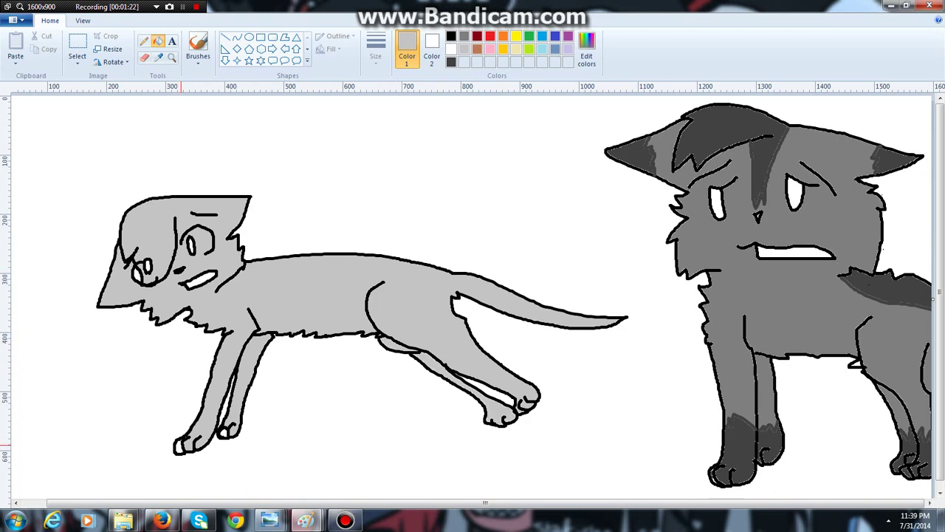
Step: Mix a medium gray (RGB 163, 163, 163) and brush stripe outlines on the light gray cat's cheeks and shoulder
{"action": "left_click", "coordinate": [586, 52]}
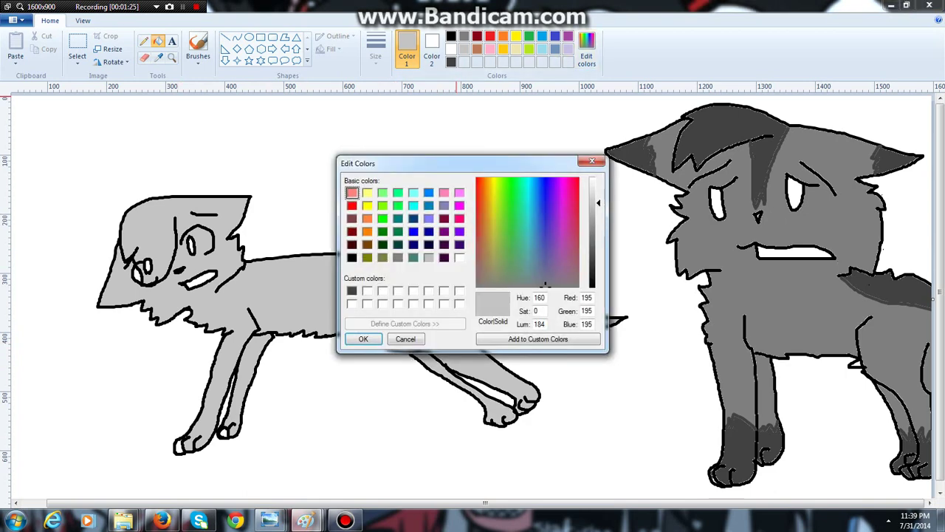
{"action": "left_click", "coordinate": [592, 216]}
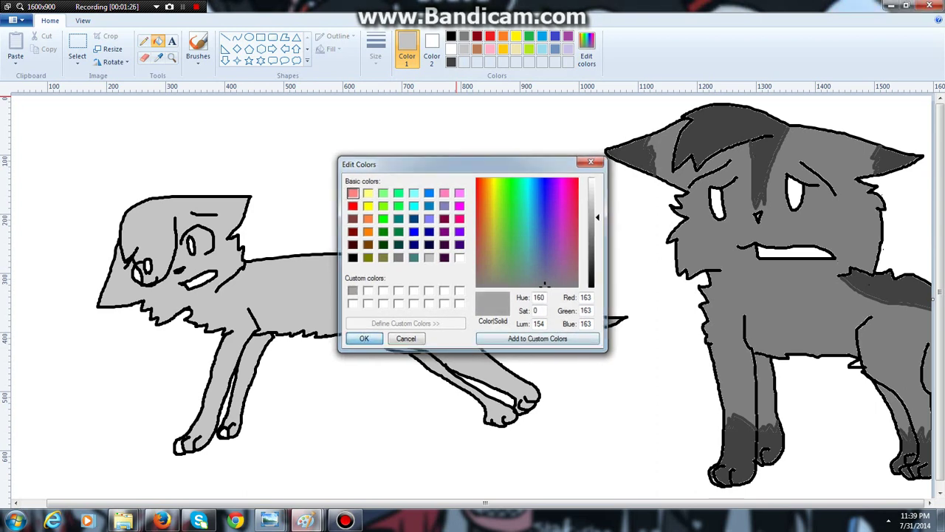
{"action": "left_click", "coordinate": [364, 338]}
{"action": "left_click", "coordinate": [198, 48]}
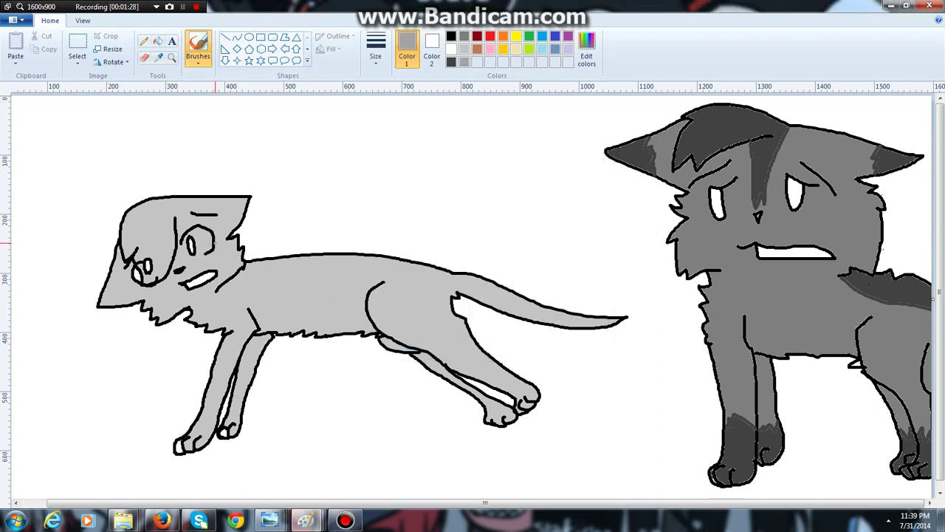
{"action": "mouse_move", "coordinate": [217, 242]}
{"action": "left_mouse_down"}
{"action": "mouse_move", "coordinate": [228, 237]}
{"action": "mouse_move", "coordinate": [216, 251]}
{"action": "left_mouse_up"}
{"action": "left_click_drag", "start_coordinate": [134, 279], "coordinate": [130, 298]}
{"action": "mouse_move", "coordinate": [249, 264]}
{"action": "left_mouse_down"}
{"action": "mouse_move", "coordinate": [257, 296]}
{"action": "mouse_move", "coordinate": [265, 295]}
{"action": "mouse_move", "coordinate": [263, 259]}
{"action": "left_mouse_up"}
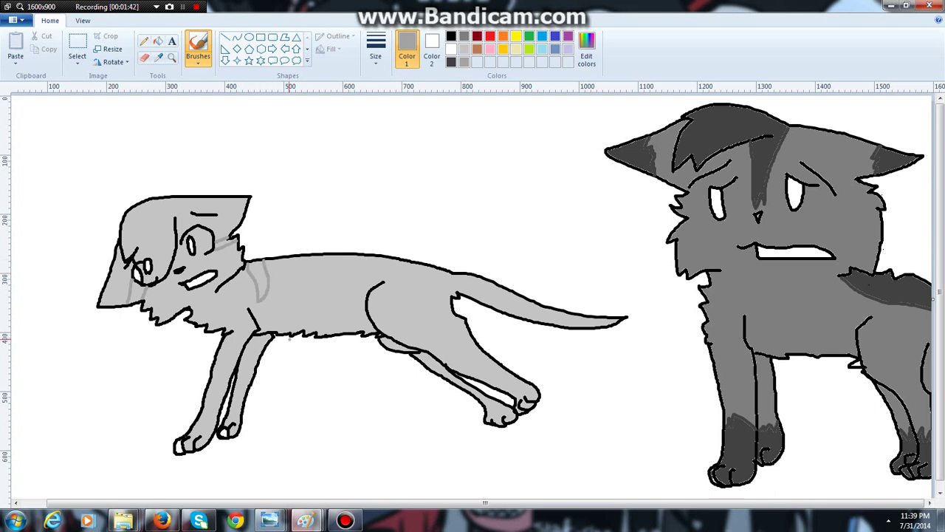
Step: Brush outlines for the muzzle, chest and belly markings on the light gray cat
{"action": "left_click_drag", "start_coordinate": [183, 260], "coordinate": [230, 261]}
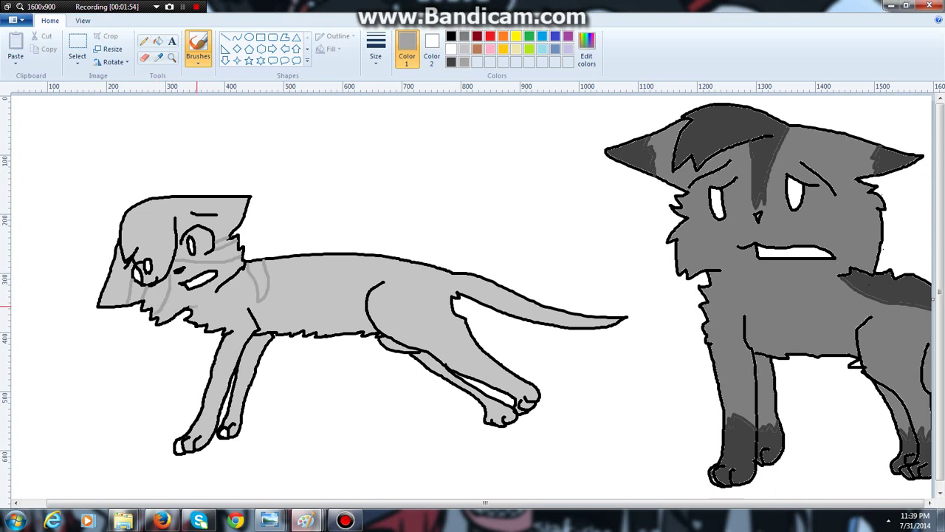
{"action": "mouse_move", "coordinate": [196, 305]}
{"action": "left_mouse_down"}
{"action": "mouse_move", "coordinate": [230, 328]}
{"action": "mouse_move", "coordinate": [305, 315]}
{"action": "mouse_move", "coordinate": [364, 323]}
{"action": "left_mouse_up"}
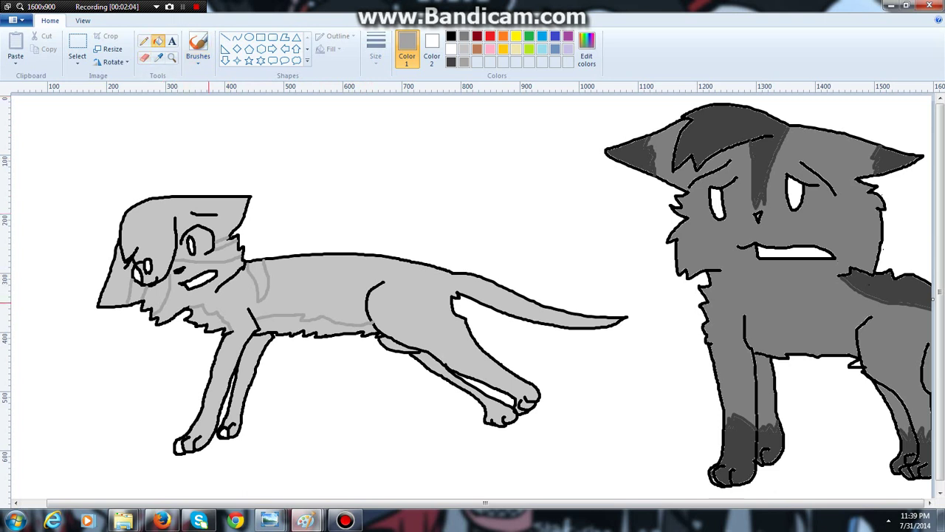
{"action": "left_click", "coordinate": [198, 46]}
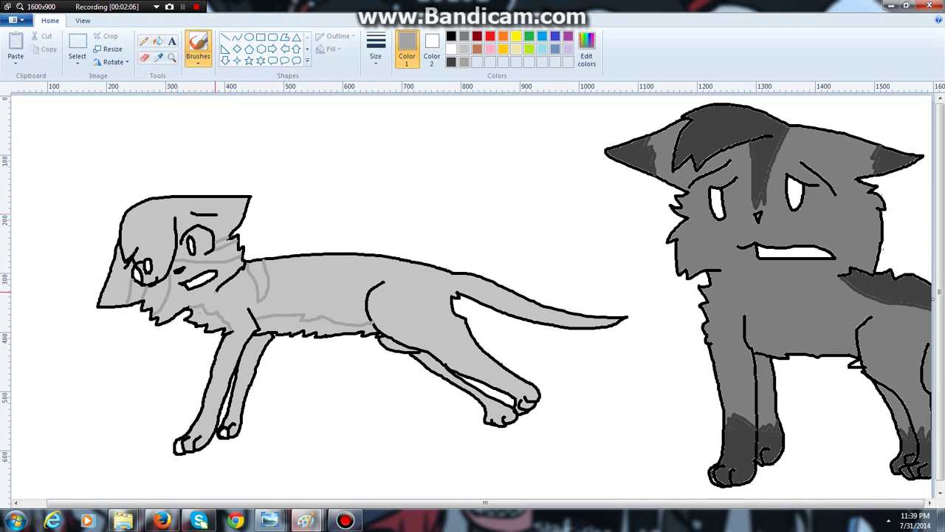
{"action": "left_click_drag", "start_coordinate": [212, 293], "coordinate": [200, 300]}
Step: Fill the light gray cat's muzzle, chest and belly markings with the medium gray
{"action": "left_click", "coordinate": [158, 40]}
{"action": "left_click", "coordinate": [209, 318]}
{"action": "left_click", "coordinate": [221, 297]}
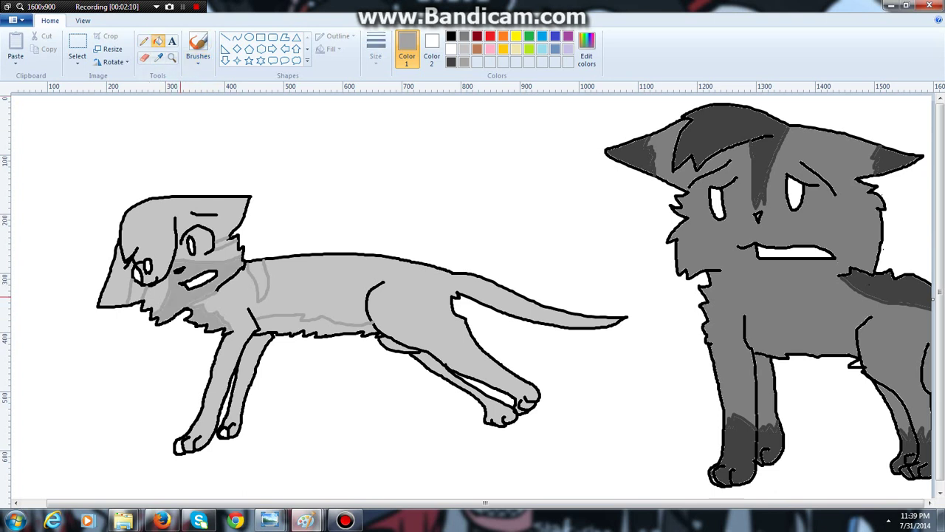
{"action": "left_click", "coordinate": [290, 323]}
Step: Brush a border across the light gray cat's tail and fill the tail tip and shoulder stripe medium gray
{"action": "left_click", "coordinate": [198, 46]}
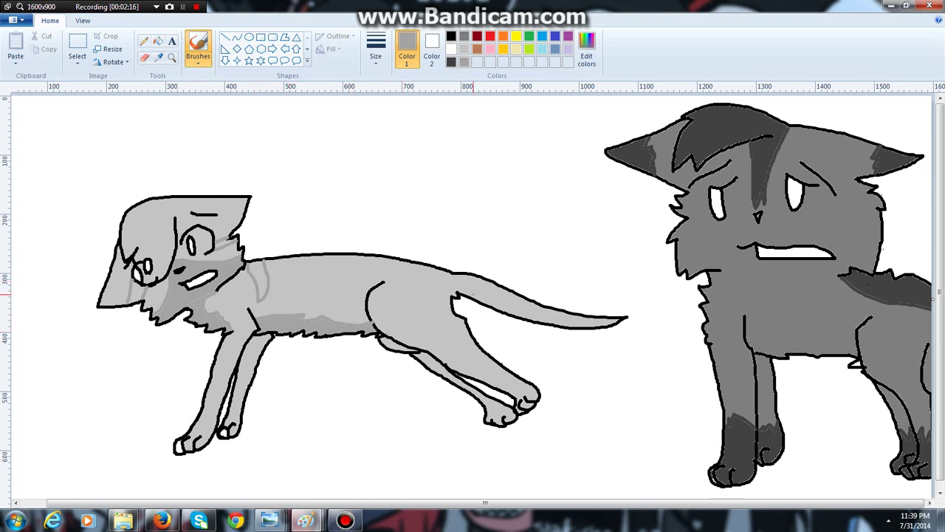
{"action": "left_click_drag", "start_coordinate": [523, 317], "coordinate": [547, 318]}
{"action": "left_click", "coordinate": [158, 40]}
{"action": "left_click", "coordinate": [262, 279]}
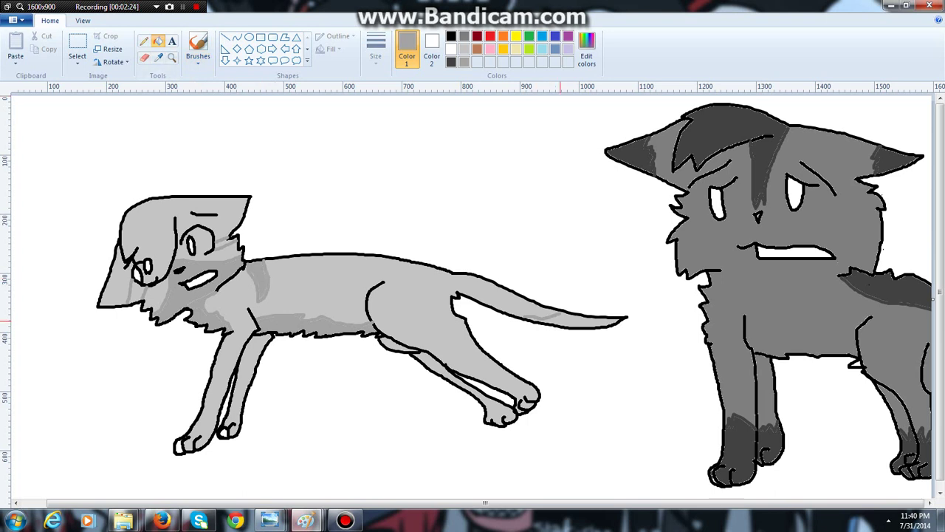
{"action": "left_click", "coordinate": [584, 322]}
Step: Brush jagged medium gray borders across the light gray cat's front and hind legs just above the paws
{"action": "left_click", "coordinate": [198, 48]}
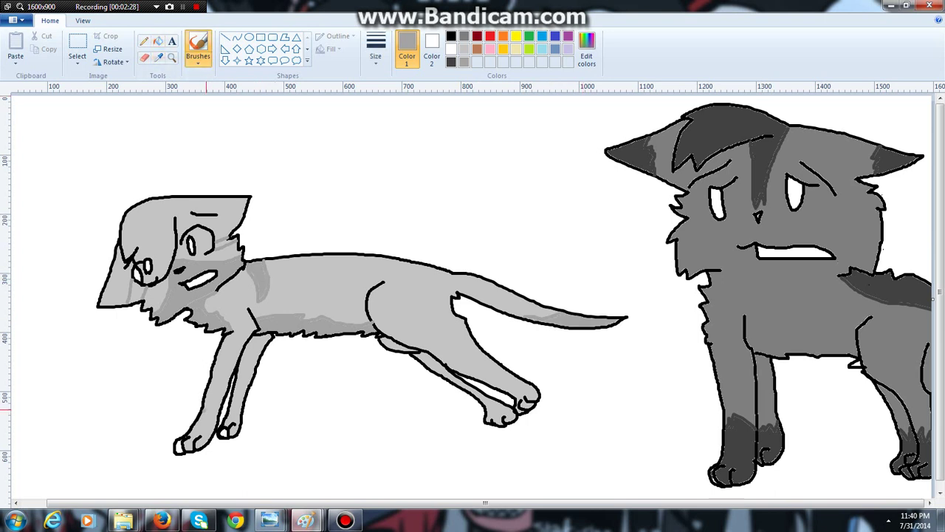
{"action": "left_click_drag", "start_coordinate": [204, 408], "coordinate": [208, 424]}
{"action": "left_click_drag", "start_coordinate": [490, 363], "coordinate": [500, 384]}
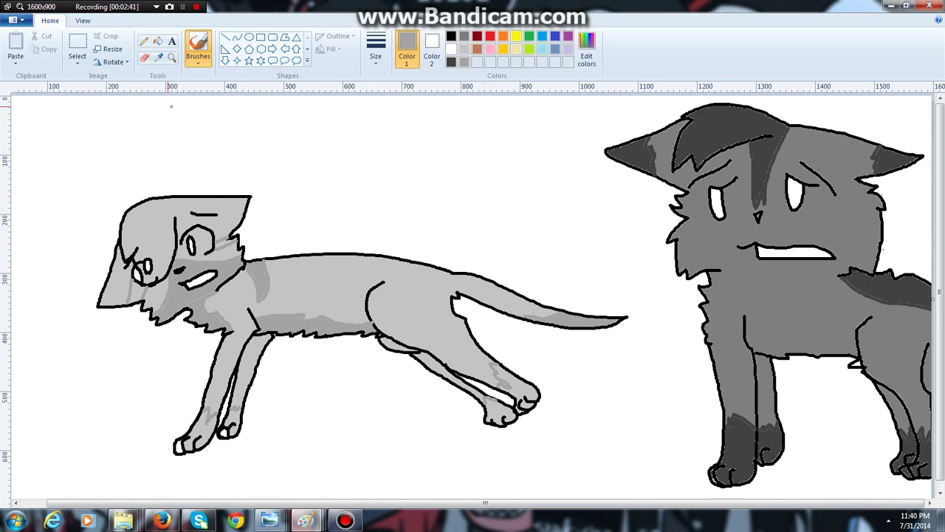
Step: Fill the light gray cat's paws and cheek stripes with the medium gray
{"action": "left_click", "coordinate": [158, 40]}
{"action": "left_click", "coordinate": [520, 390]}
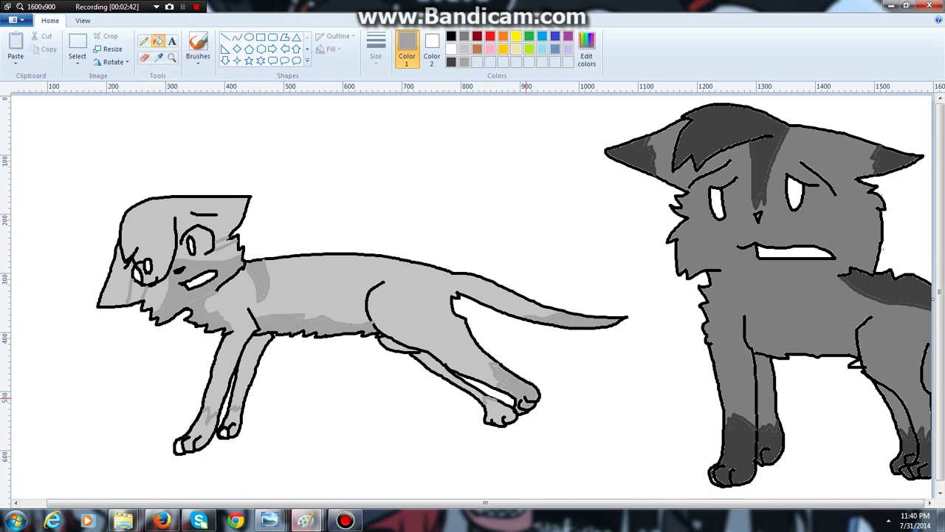
{"action": "left_click", "coordinate": [502, 413]}
{"action": "left_click", "coordinate": [230, 419]}
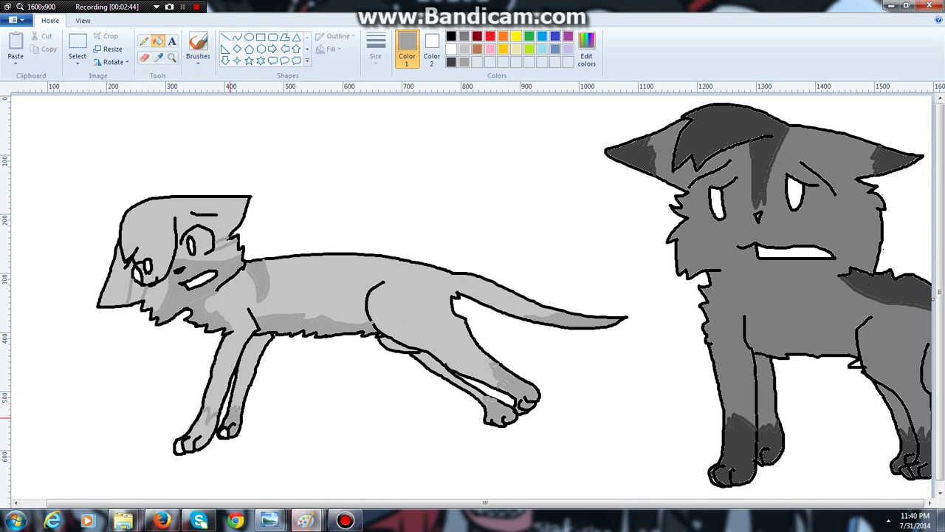
{"action": "left_click", "coordinate": [180, 446]}
{"action": "left_click", "coordinate": [197, 434]}
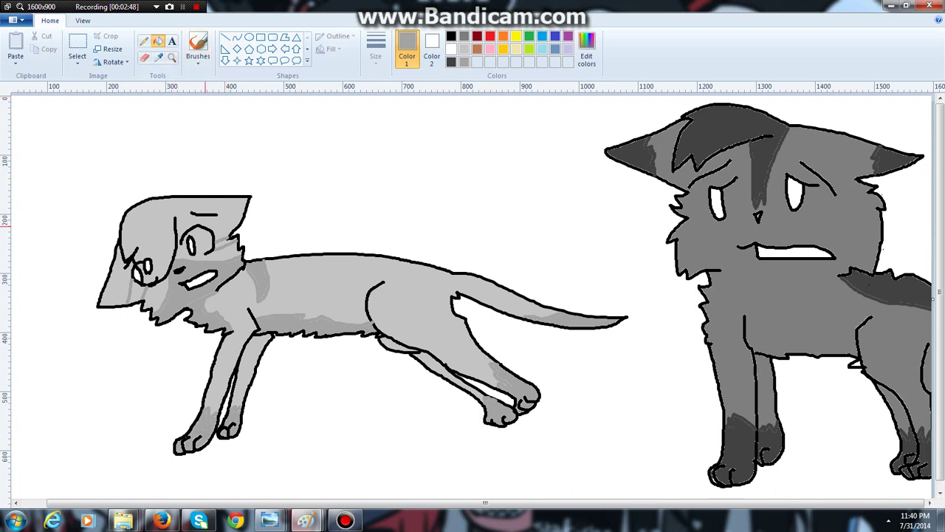
{"action": "left_click", "coordinate": [222, 243]}
{"action": "left_click", "coordinate": [138, 292]}
Step: Brush a jagged border across the light gray cat's hair tuft and fill the area below it with medium gray
{"action": "left_click", "coordinate": [198, 46]}
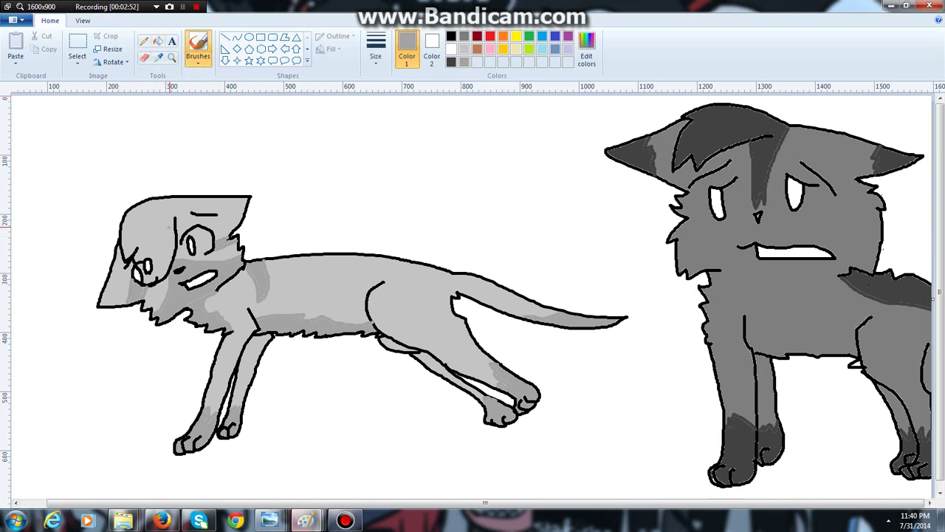
{"action": "mouse_move", "coordinate": [172, 216]}
{"action": "left_mouse_down"}
{"action": "mouse_move", "coordinate": [156, 244]}
{"action": "mouse_move", "coordinate": [130, 229]}
{"action": "mouse_move", "coordinate": [123, 241]}
{"action": "left_mouse_up"}
{"action": "left_click", "coordinate": [158, 41]}
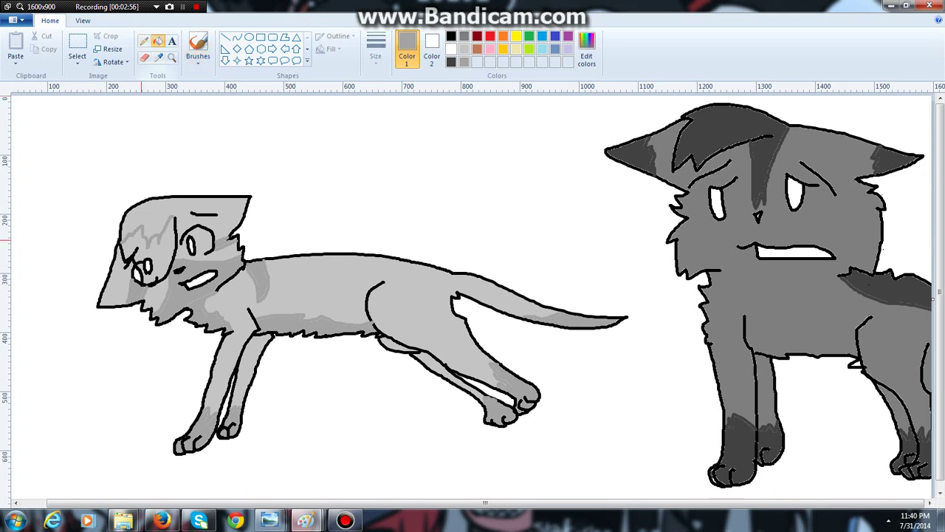
{"action": "left_click", "coordinate": [152, 271]}
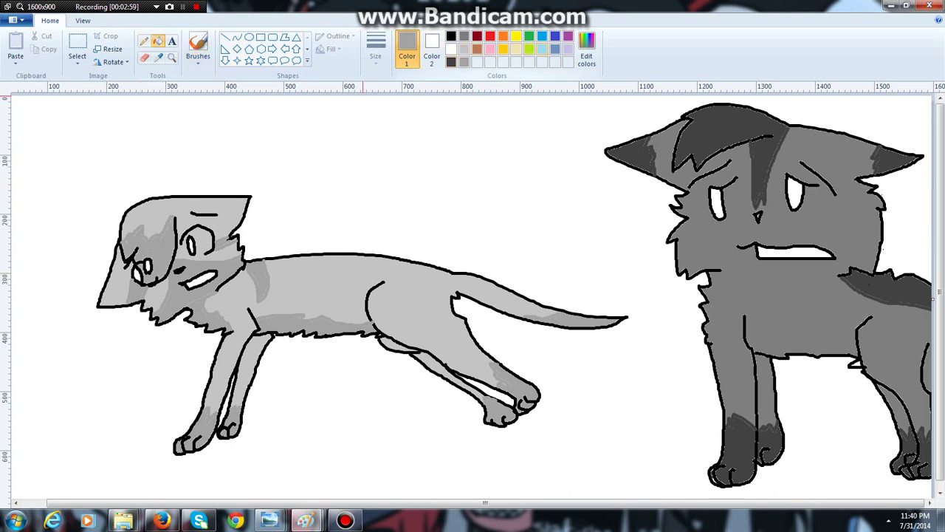
Step: Mix a light blue (RGB 89, 205, 255) and fill the light gray cat's irises with it
{"action": "left_click", "coordinate": [542, 48]}
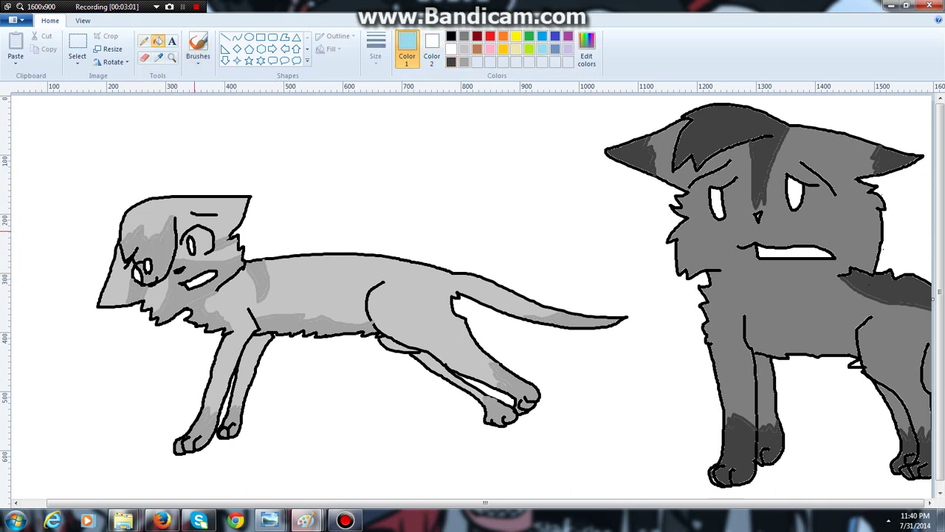
{"action": "left_click", "coordinate": [542, 36]}
{"action": "left_click", "coordinate": [586, 52]}
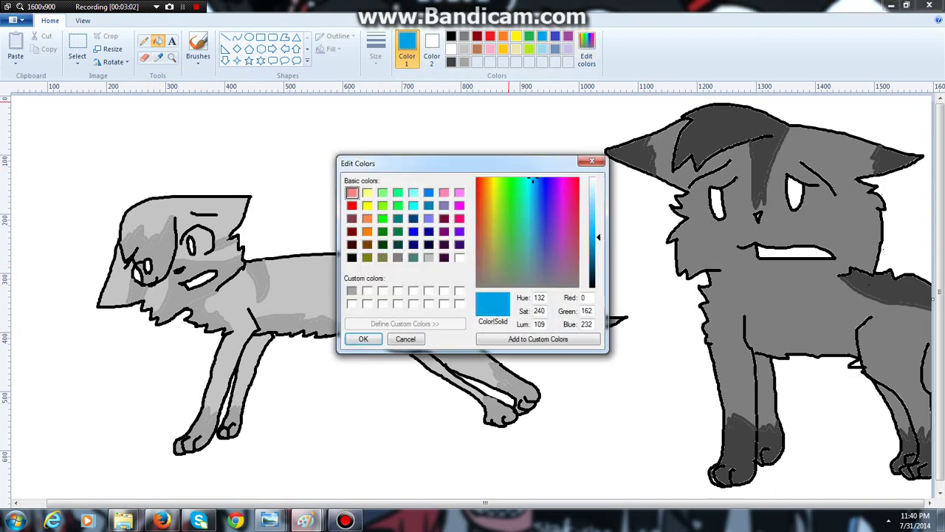
{"action": "left_click_drag", "start_coordinate": [594, 236], "coordinate": [598, 213]}
{"action": "left_click", "coordinate": [537, 339]}
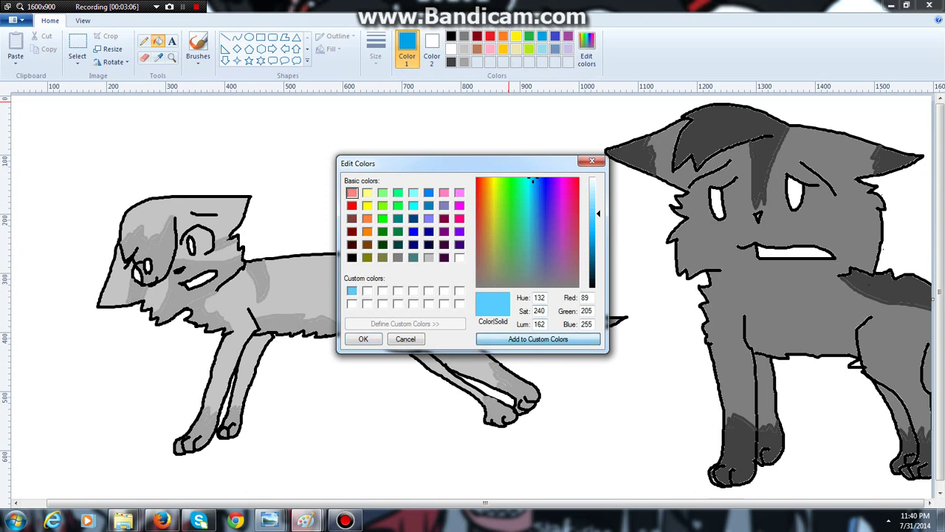
{"action": "left_click", "coordinate": [364, 339]}
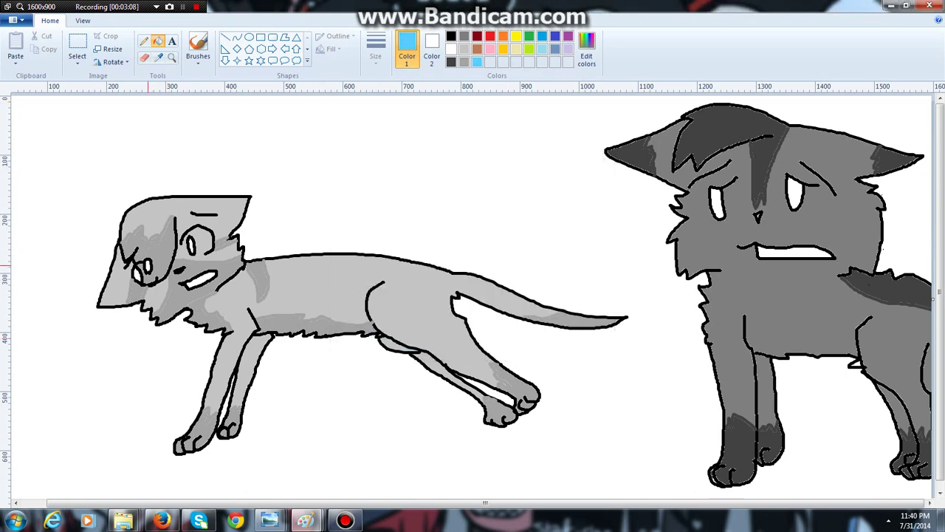
{"action": "left_click", "coordinate": [147, 265]}
Step: Try filling both of the dark gray cat's eyes with orange
{"action": "left_click", "coordinate": [503, 35]}
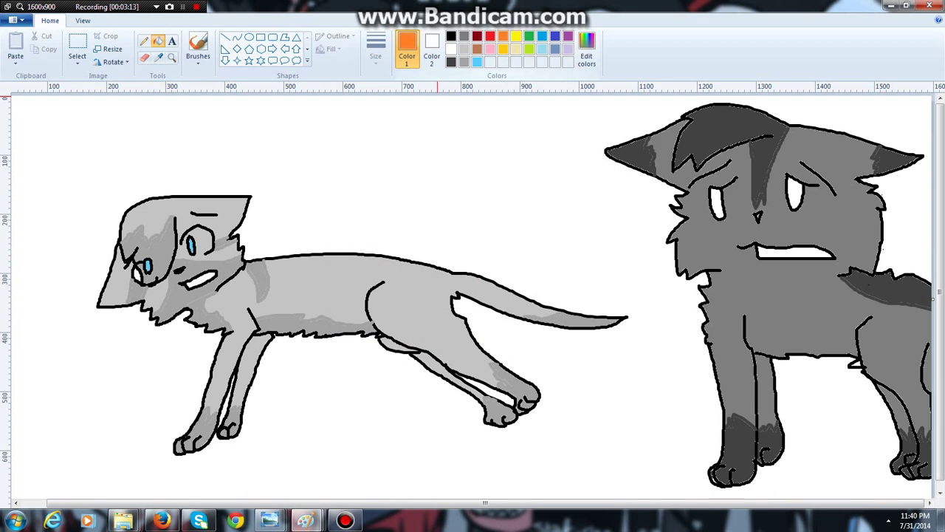
{"action": "left_click", "coordinate": [716, 198]}
{"action": "left_click", "coordinate": [796, 197]}
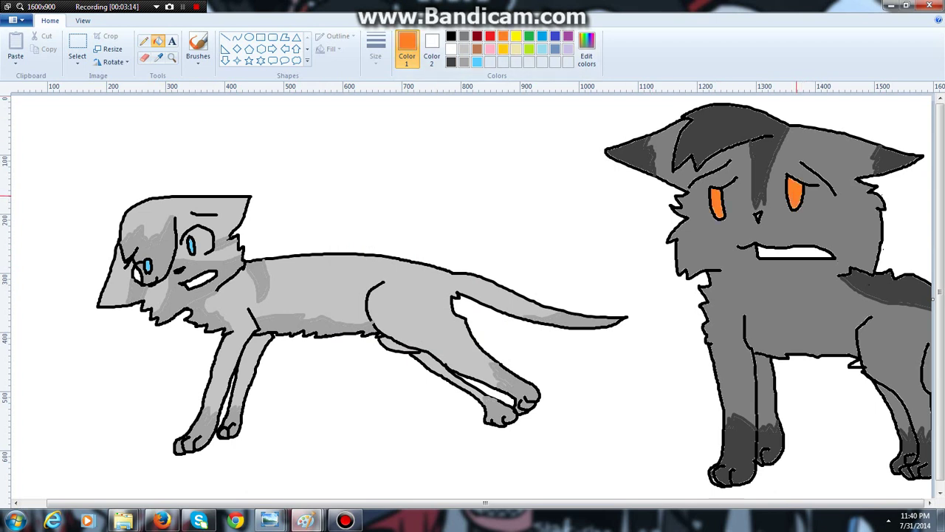
Step: Fill both of the dark gray cat's eyes with gold
{"action": "left_click", "coordinate": [502, 49]}
{"action": "left_click", "coordinate": [716, 203]}
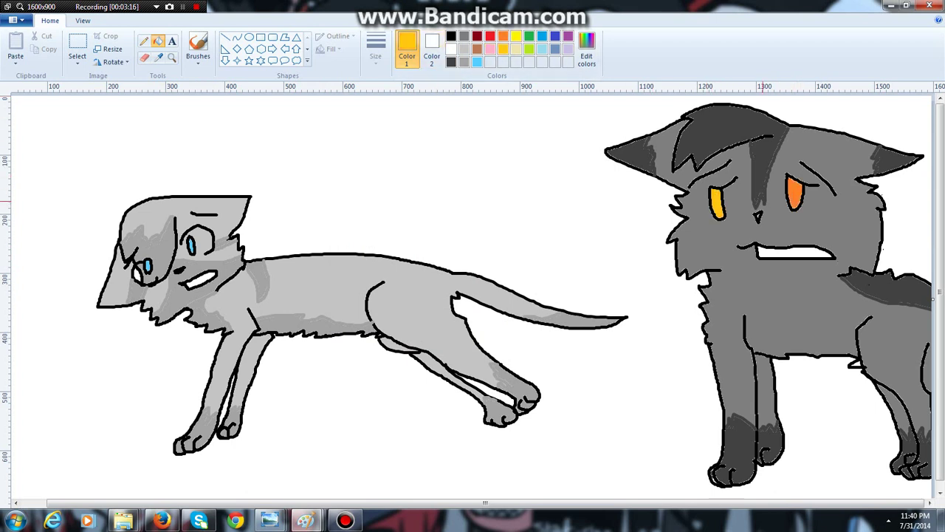
{"action": "left_click", "coordinate": [793, 194]}
Step: Brush thin black teeth lines with fangs inside both cats' open mouths
{"action": "left_click", "coordinate": [451, 36]}
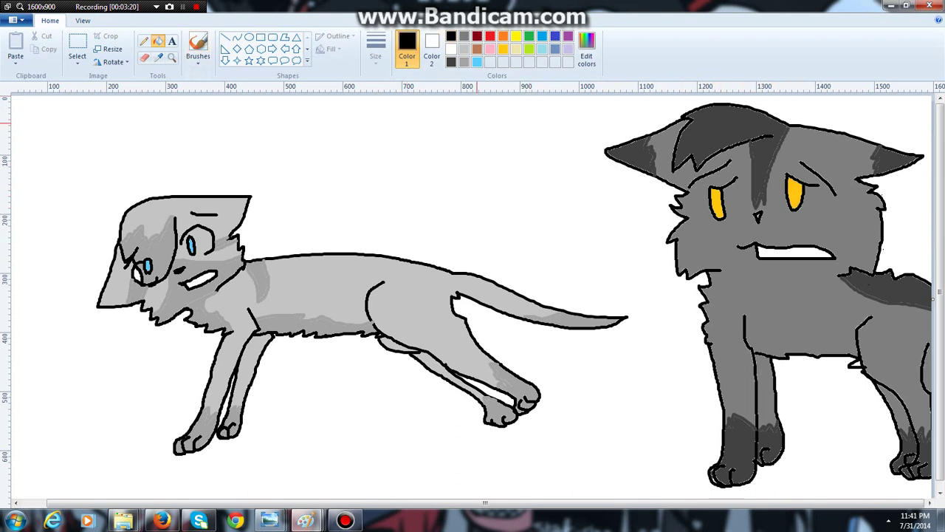
{"action": "left_click", "coordinate": [197, 48]}
{"action": "left_click", "coordinate": [376, 48]}
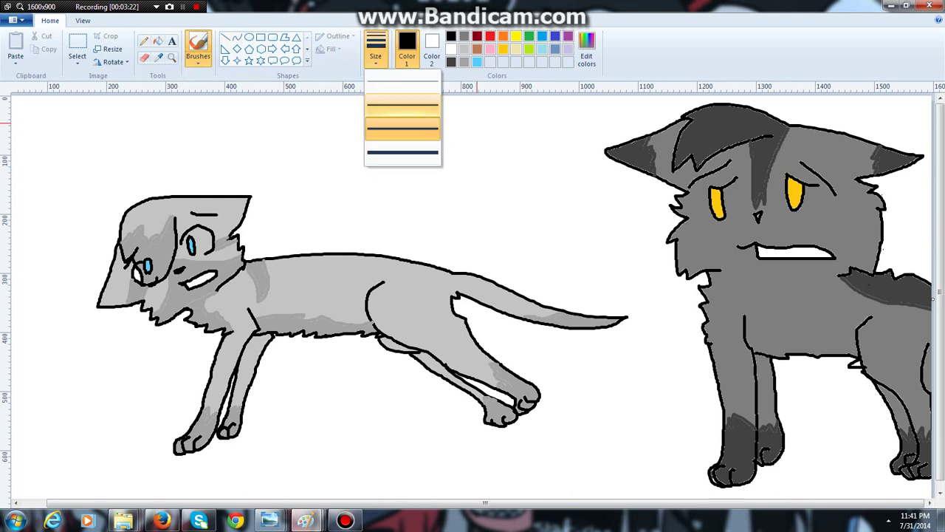
{"action": "left_click", "coordinate": [404, 125]}
{"action": "mouse_move", "coordinate": [816, 248]}
{"action": "left_mouse_down"}
{"action": "mouse_move", "coordinate": [812, 255]}
{"action": "mouse_move", "coordinate": [775, 250]}
{"action": "left_mouse_up"}
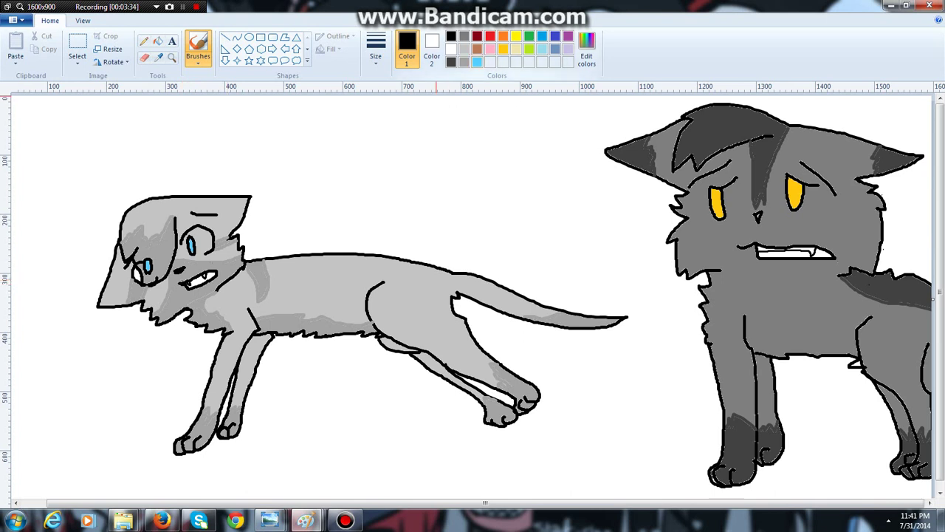
Step: Brush thin red puddle outlines beneath the light gray cat's belly and between its hind leg and tail
{"action": "left_click", "coordinate": [490, 35]}
{"action": "left_click", "coordinate": [376, 50]}
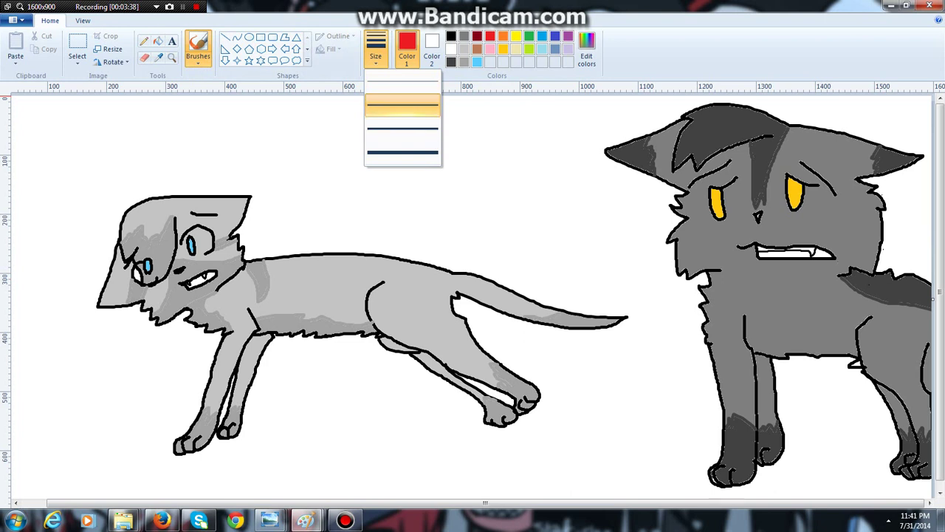
{"action": "left_click", "coordinate": [403, 105]}
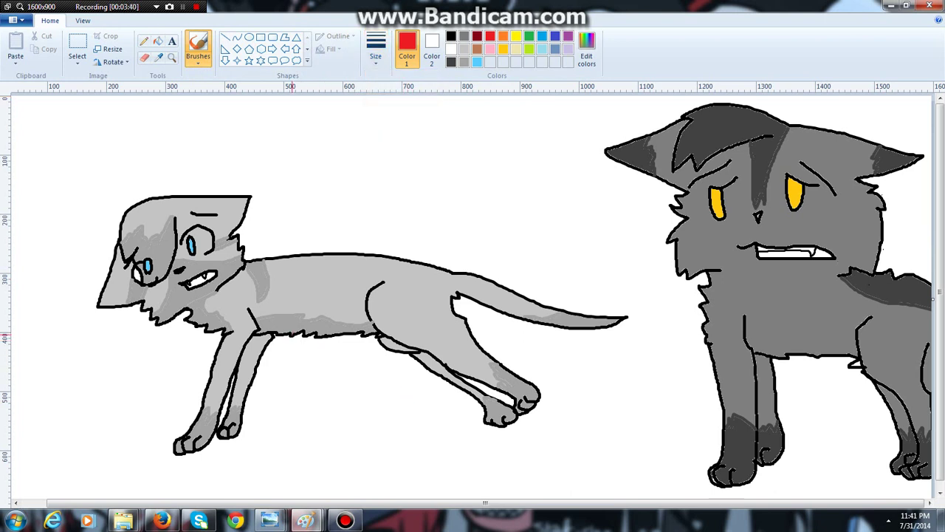
{"action": "mouse_move", "coordinate": [297, 337]}
{"action": "left_mouse_down"}
{"action": "mouse_move", "coordinate": [324, 373]}
{"action": "mouse_move", "coordinate": [432, 377]}
{"action": "left_mouse_up"}
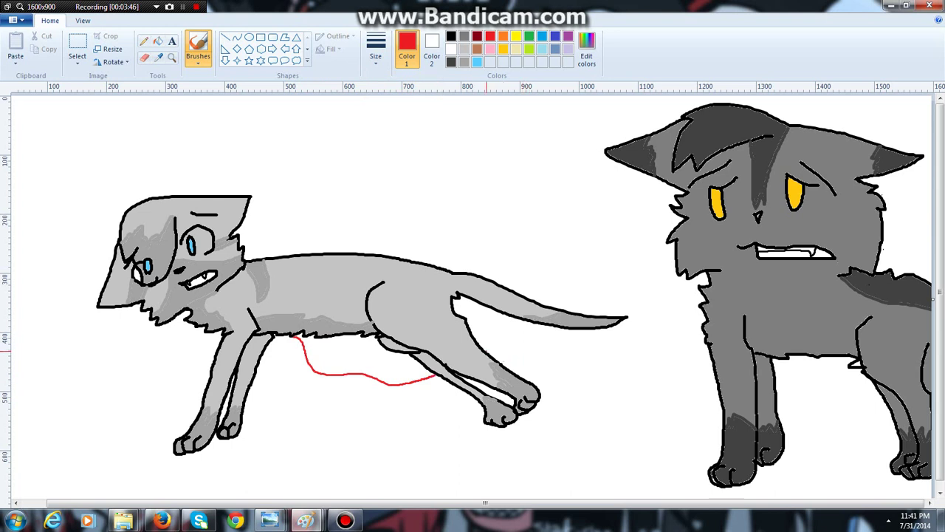
{"action": "mouse_move", "coordinate": [489, 350]}
{"action": "left_mouse_down"}
{"action": "mouse_move", "coordinate": [506, 339]}
{"action": "mouse_move", "coordinate": [491, 311]}
{"action": "left_mouse_up"}
Step: Fill both puddle outlines around the light gray cat with red
{"action": "left_click", "coordinate": [158, 41]}
{"action": "left_click", "coordinate": [473, 332]}
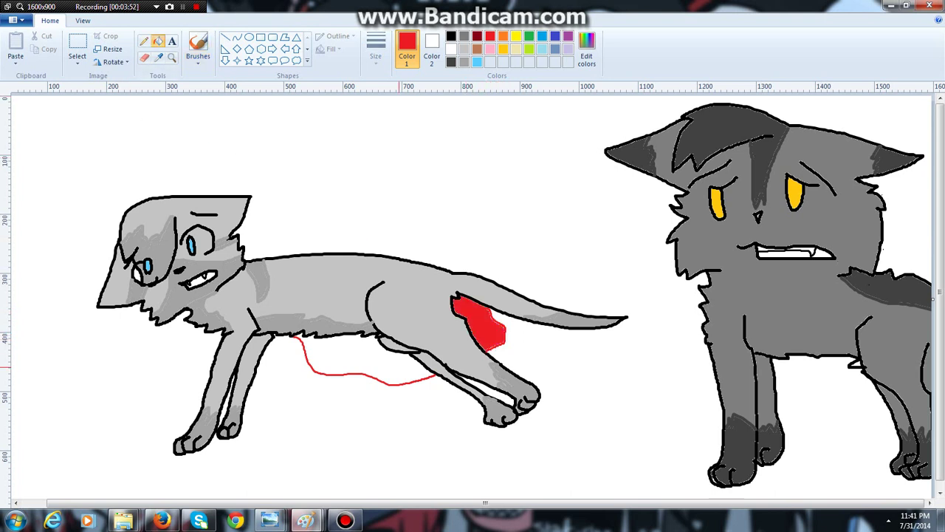
{"action": "left_click", "coordinate": [362, 356]}
Step: Brush the black outline of a small cat's head, back and tail above the light gray cat
{"action": "left_click", "coordinate": [451, 36]}
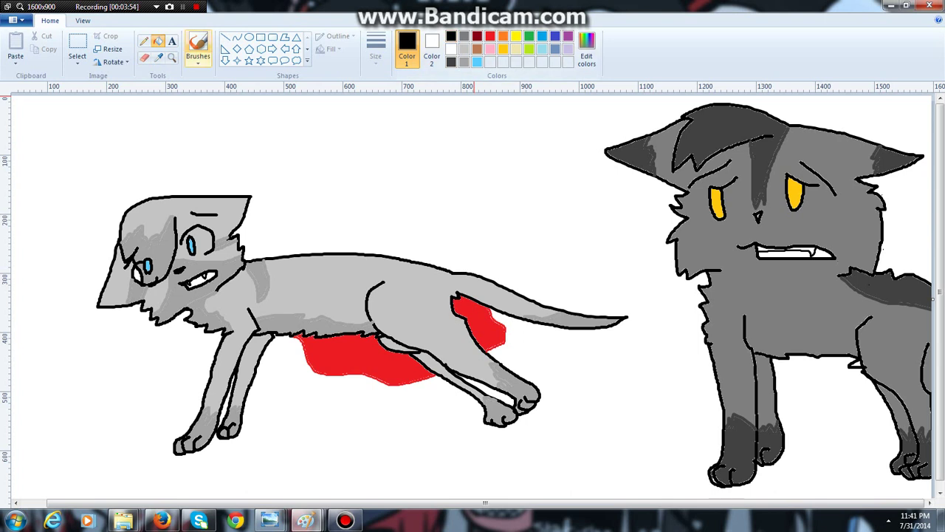
{"action": "left_click", "coordinate": [198, 48]}
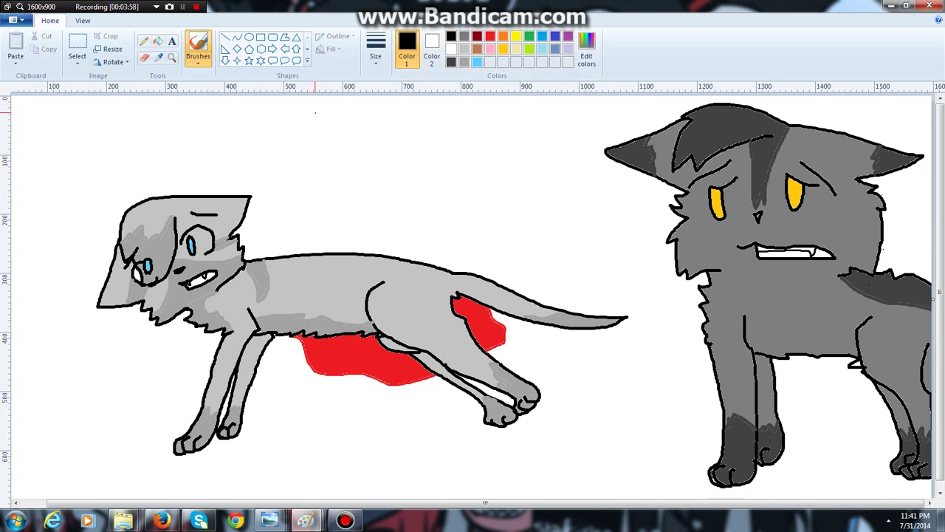
{"action": "mouse_move", "coordinate": [316, 113]}
{"action": "left_mouse_down"}
{"action": "mouse_move", "coordinate": [298, 116]}
{"action": "mouse_move", "coordinate": [342, 112]}
{"action": "mouse_move", "coordinate": [331, 123]}
{"action": "mouse_move", "coordinate": [344, 111]}
{"action": "mouse_move", "coordinate": [354, 122]}
{"action": "mouse_move", "coordinate": [346, 127]}
{"action": "left_mouse_up"}
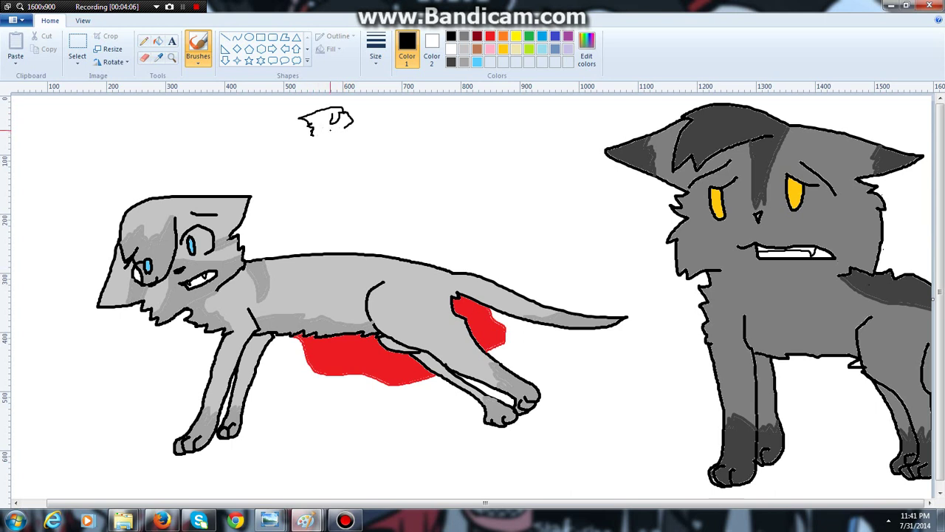
{"action": "mouse_move", "coordinate": [348, 133]}
{"action": "left_mouse_down"}
{"action": "mouse_move", "coordinate": [346, 142]}
{"action": "mouse_move", "coordinate": [217, 138]}
{"action": "mouse_move", "coordinate": [241, 158]}
{"action": "mouse_move", "coordinate": [268, 157]}
{"action": "left_mouse_up"}
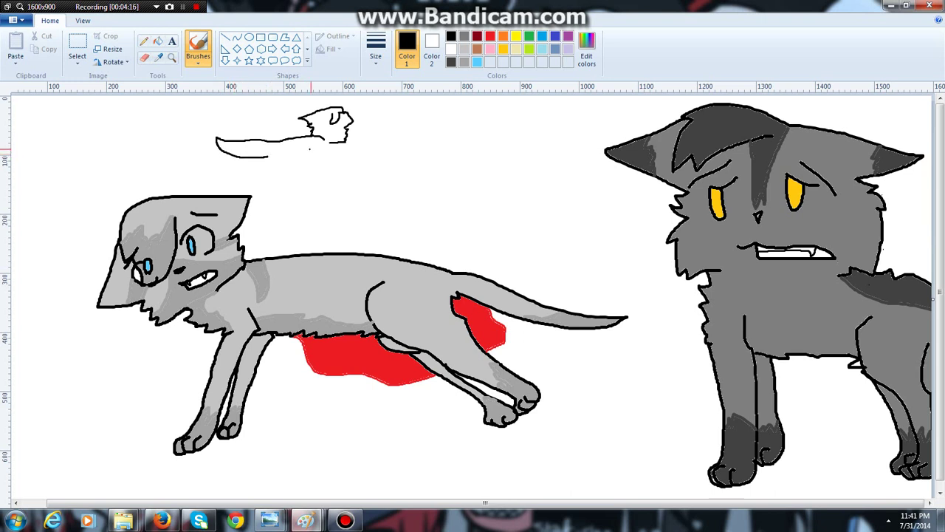
Step: Brush the small cat's face, legs and belly in black and hand-letter "LOL" beside its head
{"action": "left_click_drag", "start_coordinate": [325, 124], "coordinate": [316, 126]}
{"action": "left_click_drag", "start_coordinate": [367, 120], "coordinate": [385, 130]}
{"action": "mouse_move", "coordinate": [331, 144]}
{"action": "left_mouse_down"}
{"action": "mouse_move", "coordinate": [336, 169]}
{"action": "mouse_move", "coordinate": [322, 170]}
{"action": "mouse_move", "coordinate": [326, 188]}
{"action": "mouse_move", "coordinate": [332, 179]}
{"action": "left_mouse_up"}
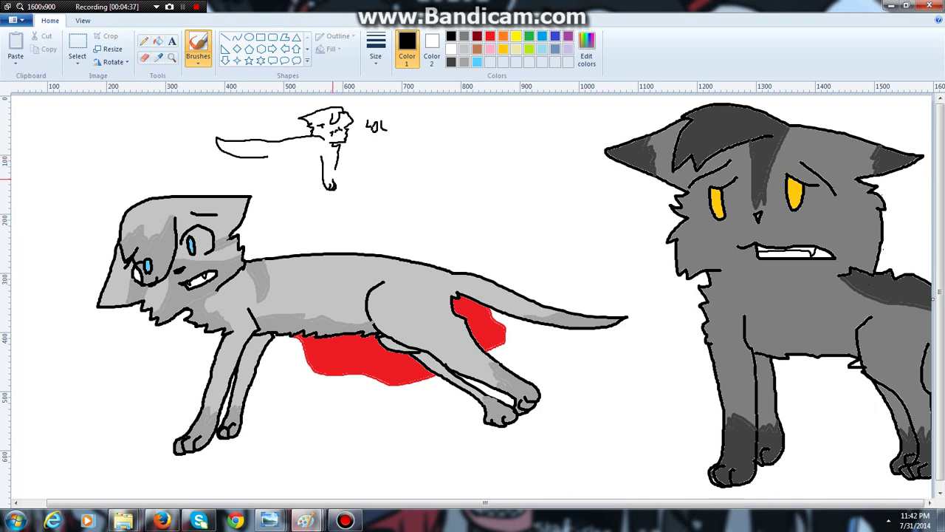
{"action": "mouse_move", "coordinate": [278, 149]}
{"action": "left_mouse_down"}
{"action": "mouse_move", "coordinate": [284, 165]}
{"action": "mouse_move", "coordinate": [267, 179]}
{"action": "mouse_move", "coordinate": [280, 194]}
{"action": "mouse_move", "coordinate": [271, 190]}
{"action": "left_mouse_up"}
{"action": "mouse_move", "coordinate": [323, 164]}
{"action": "left_mouse_down"}
{"action": "mouse_move", "coordinate": [291, 164]}
{"action": "mouse_move", "coordinate": [327, 189]}
{"action": "left_mouse_up"}
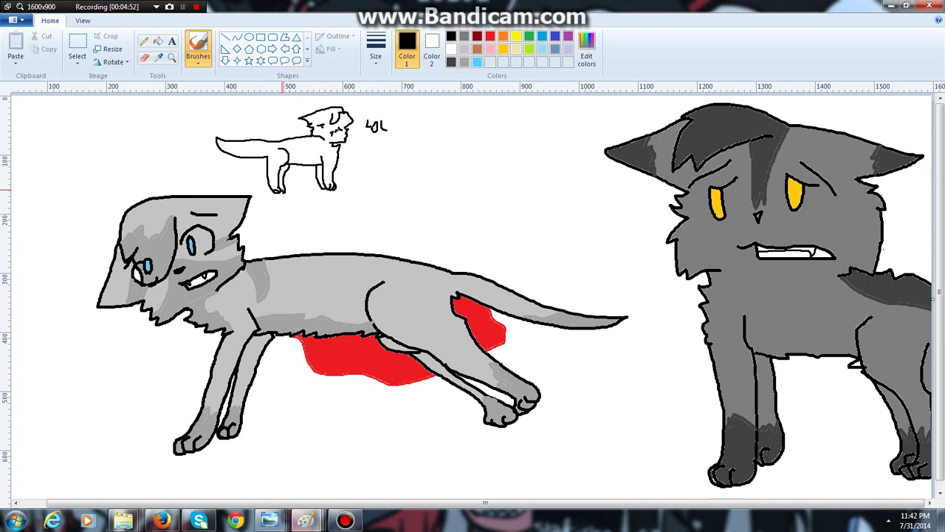
{"action": "left_click", "coordinate": [393, 141]}
Step: Mix a gray (RGB 155, 155, 155) and fill the small cat's head, body, tail and legs with it
{"action": "left_click", "coordinate": [464, 35]}
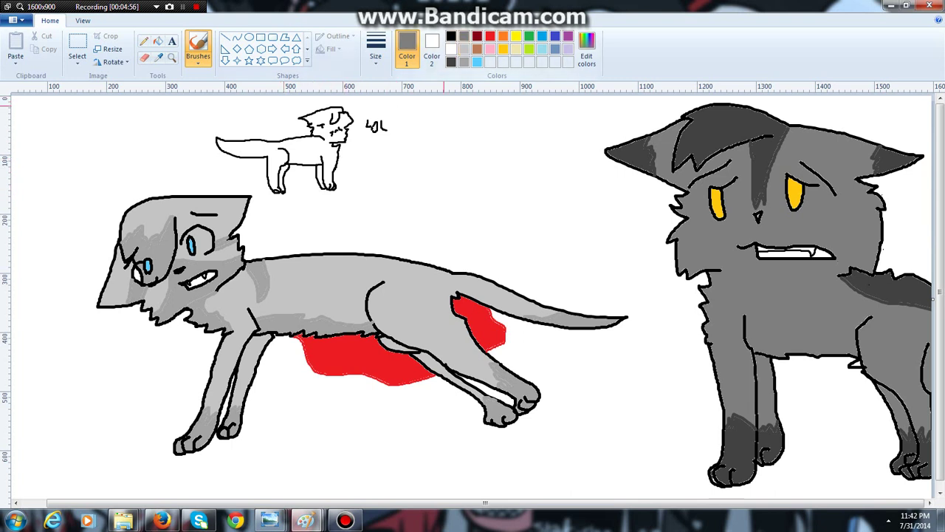
{"action": "left_click", "coordinate": [158, 40]}
{"action": "left_click", "coordinate": [586, 51]}
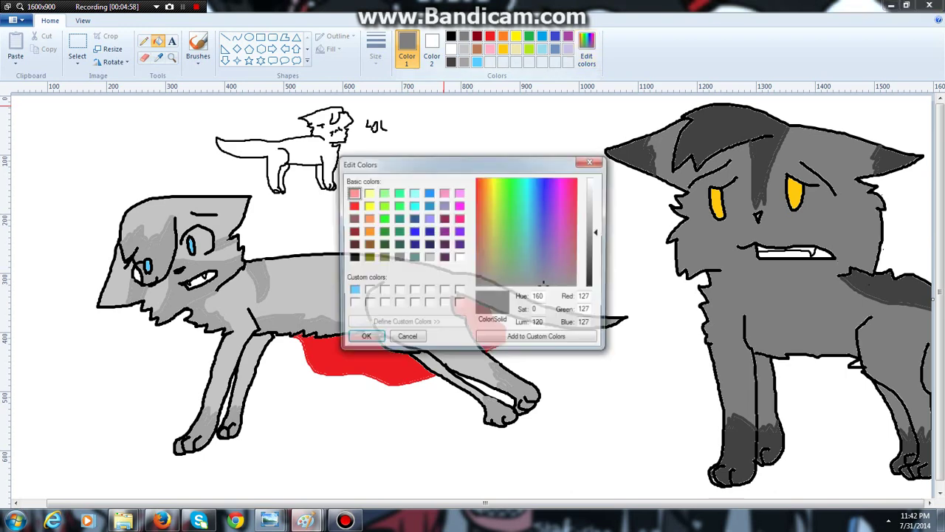
{"action": "left_click_drag", "start_coordinate": [592, 232], "coordinate": [592, 220]}
{"action": "left_click", "coordinate": [538, 339]}
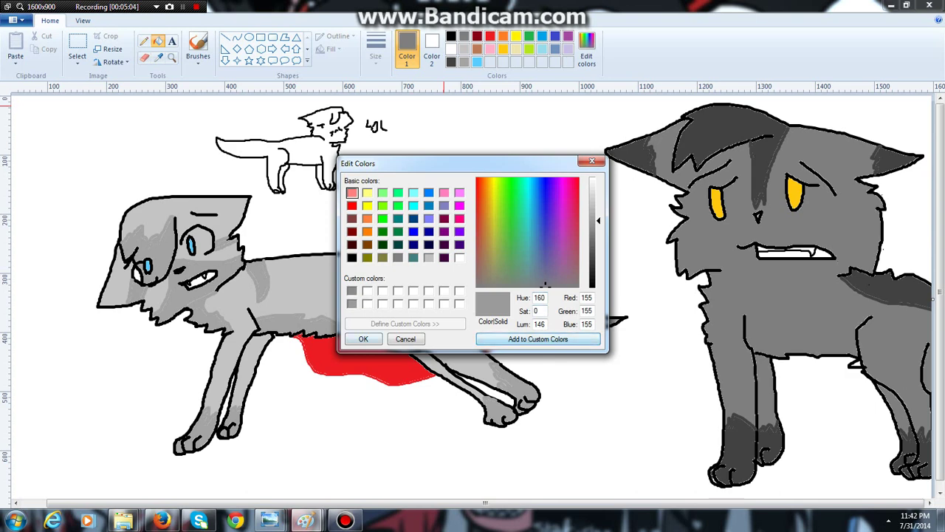
{"action": "left_click", "coordinate": [364, 339]}
{"action": "left_click", "coordinate": [319, 143]}
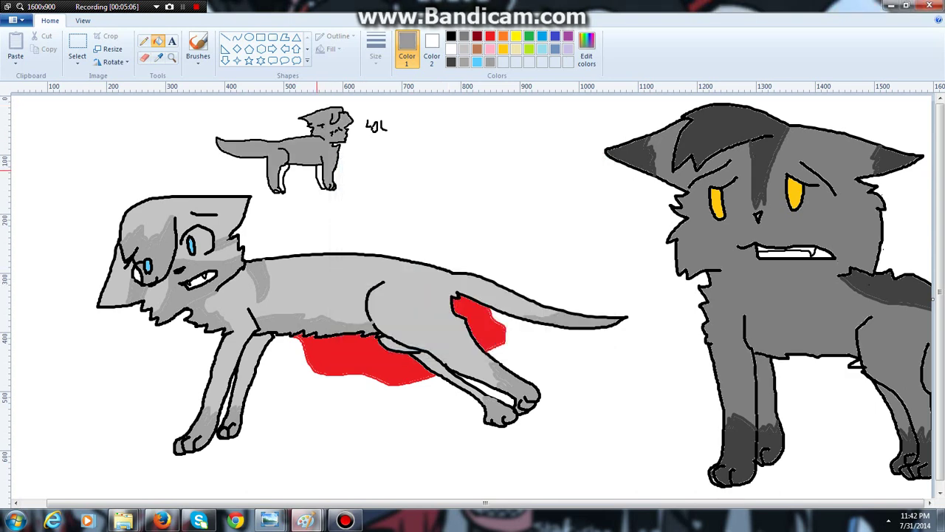
{"action": "left_click", "coordinate": [320, 177]}
{"action": "left_click", "coordinate": [281, 175]}
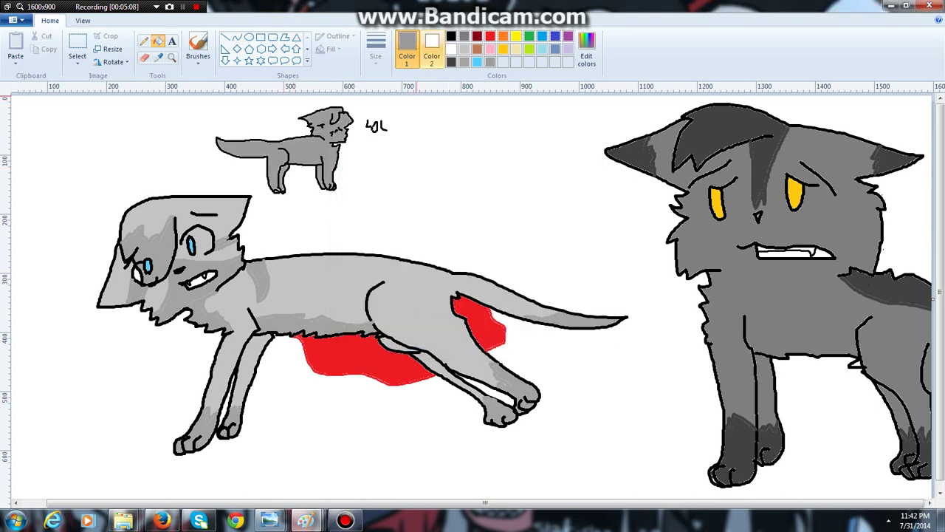
Step: Brush the head, face, back and tail of a small lying cat in black, between the "LOL" lettering and the dark gray cat
{"action": "left_click", "coordinate": [451, 35]}
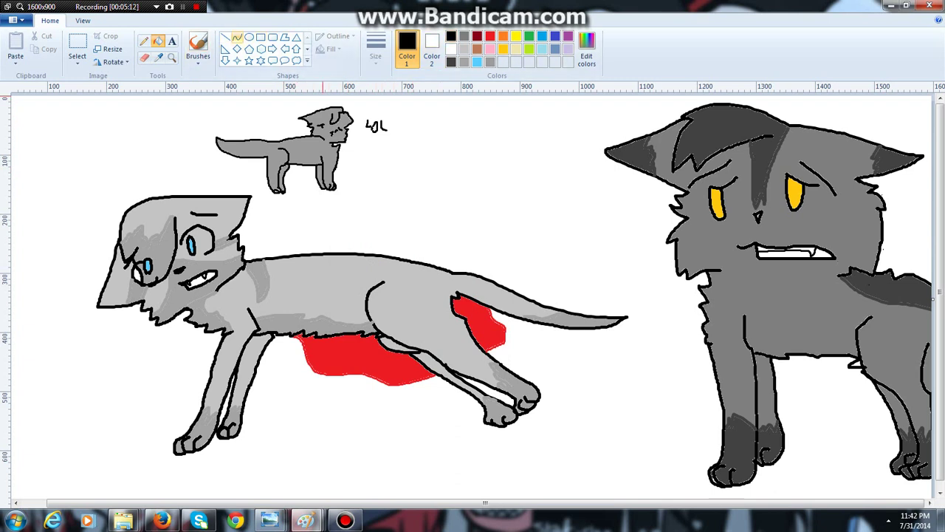
{"action": "left_click", "coordinate": [198, 46]}
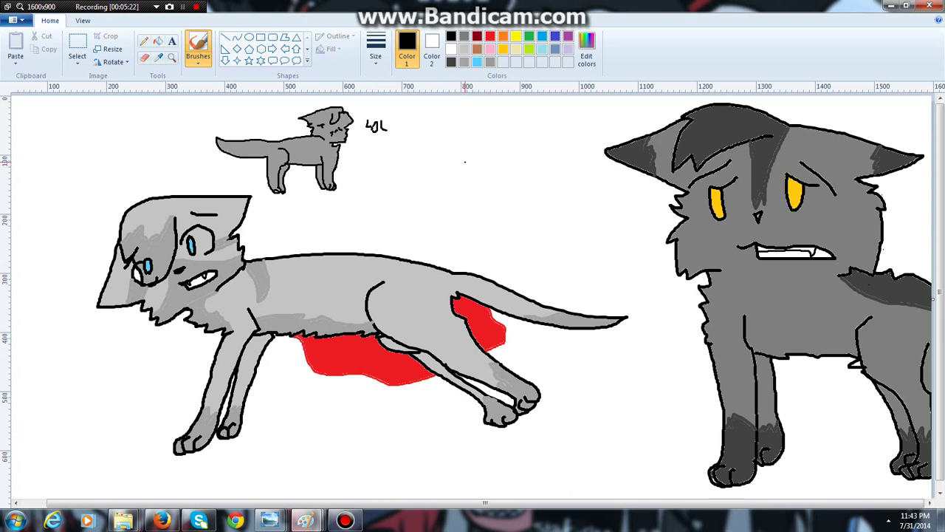
{"action": "mouse_move", "coordinate": [467, 163]}
{"action": "left_mouse_down"}
{"action": "mouse_move", "coordinate": [454, 158]}
{"action": "mouse_move", "coordinate": [451, 177]}
{"action": "mouse_move", "coordinate": [485, 160]}
{"action": "mouse_move", "coordinate": [478, 174]}
{"action": "mouse_move", "coordinate": [436, 160]}
{"action": "mouse_move", "coordinate": [435, 171]}
{"action": "mouse_move", "coordinate": [476, 189]}
{"action": "mouse_move", "coordinate": [439, 176]}
{"action": "mouse_move", "coordinate": [444, 186]}
{"action": "mouse_move", "coordinate": [519, 195]}
{"action": "left_mouse_up"}
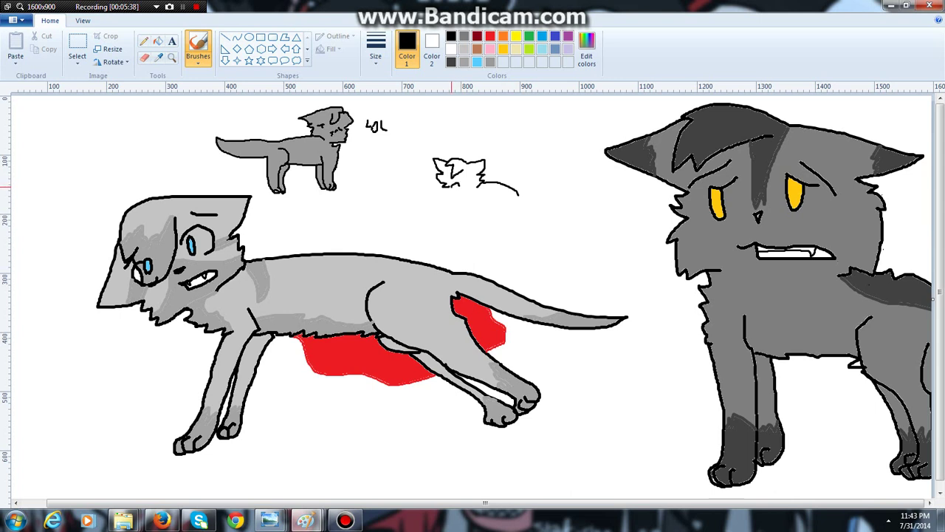
{"action": "left_click_drag", "start_coordinate": [452, 190], "coordinate": [459, 186]}
{"action": "left_click_drag", "start_coordinate": [464, 173], "coordinate": [473, 179]}
{"action": "mouse_move", "coordinate": [519, 195]}
{"action": "left_mouse_down"}
{"action": "mouse_move", "coordinate": [553, 205]}
{"action": "mouse_move", "coordinate": [526, 209]}
{"action": "mouse_move", "coordinate": [514, 200]}
{"action": "left_mouse_up"}
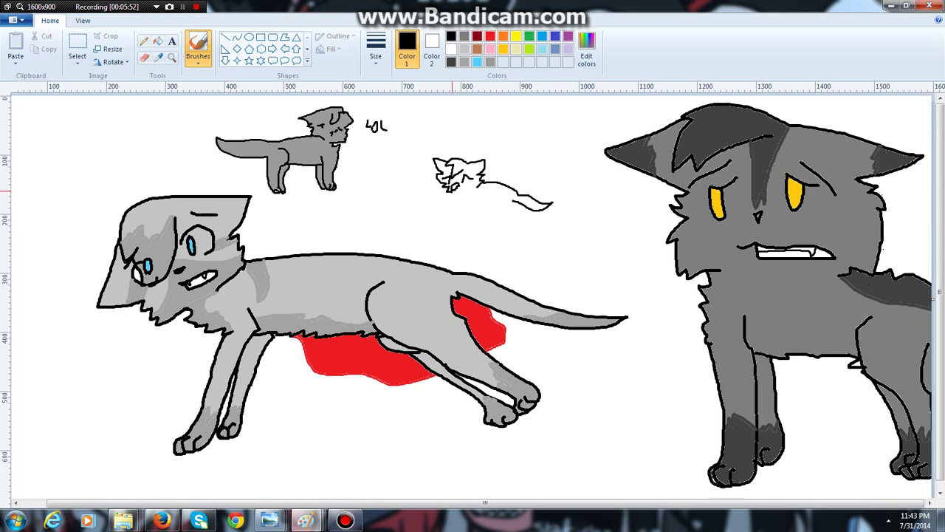
Step: Brush the small lying cat's chest, front paws with a small object beside them, belly and hind leg in black
{"action": "left_click_drag", "start_coordinate": [453, 192], "coordinate": [437, 211]}
{"action": "mouse_move", "coordinate": [435, 198]}
{"action": "left_mouse_down"}
{"action": "mouse_move", "coordinate": [439, 204]}
{"action": "mouse_move", "coordinate": [426, 204]}
{"action": "mouse_move", "coordinate": [436, 216]}
{"action": "left_mouse_up"}
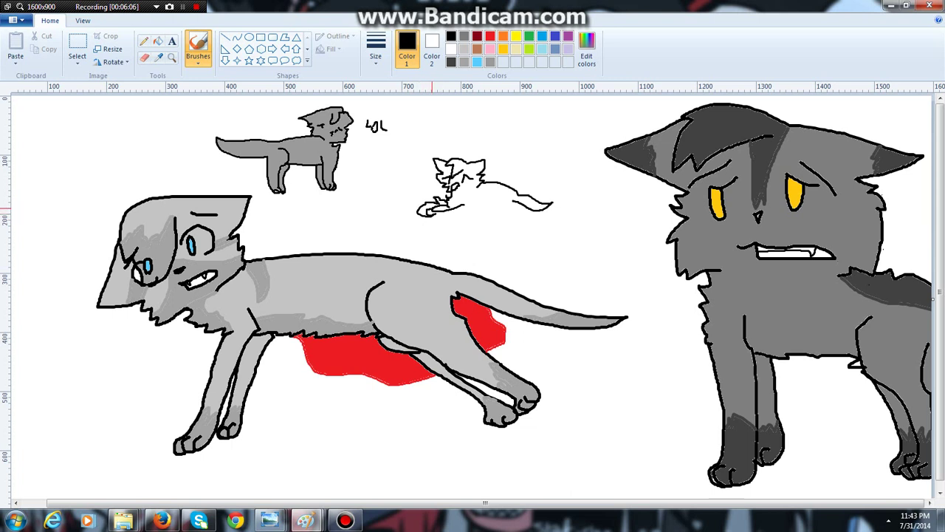
{"action": "mouse_move", "coordinate": [505, 197]}
{"action": "left_mouse_down"}
{"action": "mouse_move", "coordinate": [470, 207]}
{"action": "mouse_move", "coordinate": [482, 215]}
{"action": "mouse_move", "coordinate": [513, 207]}
{"action": "left_mouse_up"}
{"action": "left_click", "coordinate": [484, 190]}
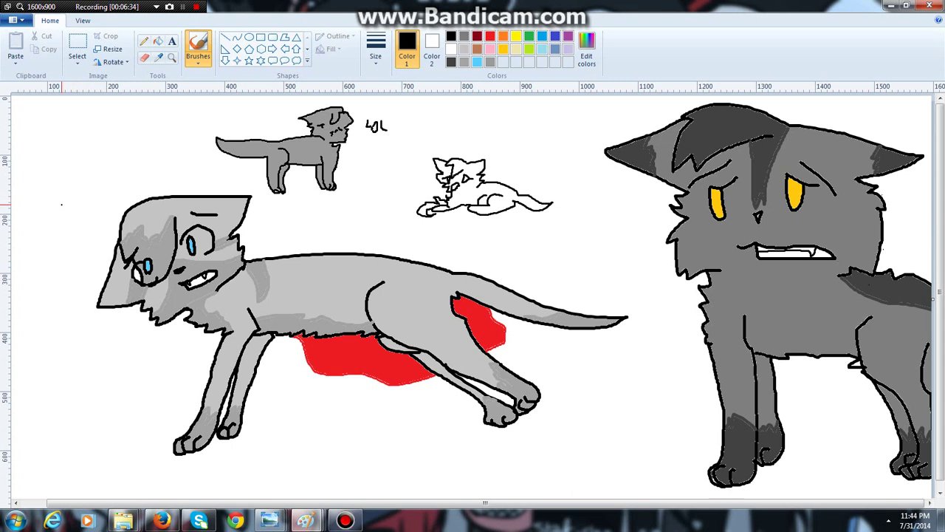
Step: Brush a tiny front-facing sitting cat in black near the canvas's left edge, with a tail and a small figure between its front legs
{"action": "mouse_move", "coordinate": [57, 200]}
{"action": "left_mouse_down"}
{"action": "mouse_move", "coordinate": [65, 198]}
{"action": "mouse_move", "coordinate": [56, 215]}
{"action": "mouse_move", "coordinate": [65, 209]}
{"action": "left_mouse_up"}
{"action": "left_click_drag", "start_coordinate": [68, 199], "coordinate": [63, 224]}
{"action": "mouse_move", "coordinate": [55, 153]}
{"action": "left_mouse_down"}
{"action": "mouse_move", "coordinate": [39, 161]}
{"action": "mouse_move", "coordinate": [77, 160]}
{"action": "mouse_move", "coordinate": [56, 177]}
{"action": "left_mouse_up"}
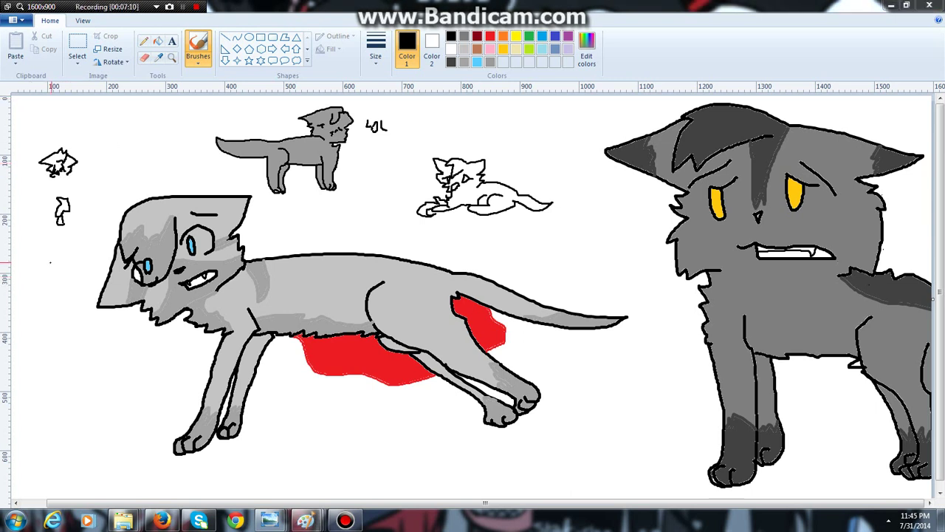
{"action": "left_click_drag", "start_coordinate": [67, 174], "coordinate": [72, 213]}
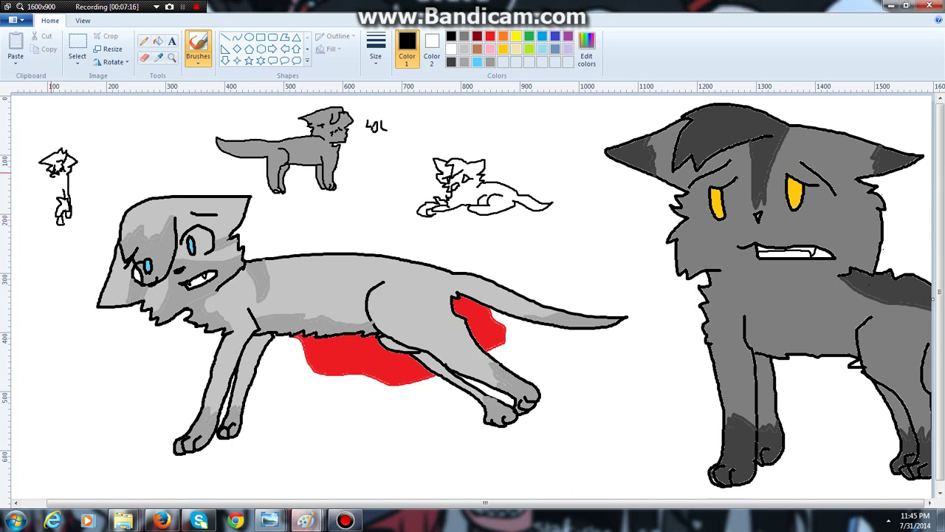
{"action": "left_click_drag", "start_coordinate": [49, 178], "coordinate": [51, 200]}
{"action": "mouse_move", "coordinate": [73, 178]}
{"action": "left_mouse_down"}
{"action": "mouse_move", "coordinate": [74, 214]}
{"action": "mouse_move", "coordinate": [71, 178]}
{"action": "mouse_move", "coordinate": [76, 189]}
{"action": "left_mouse_up"}
Step: Fill the tiny sitting cat's body, head and tail with brown
{"action": "left_click", "coordinate": [477, 48]}
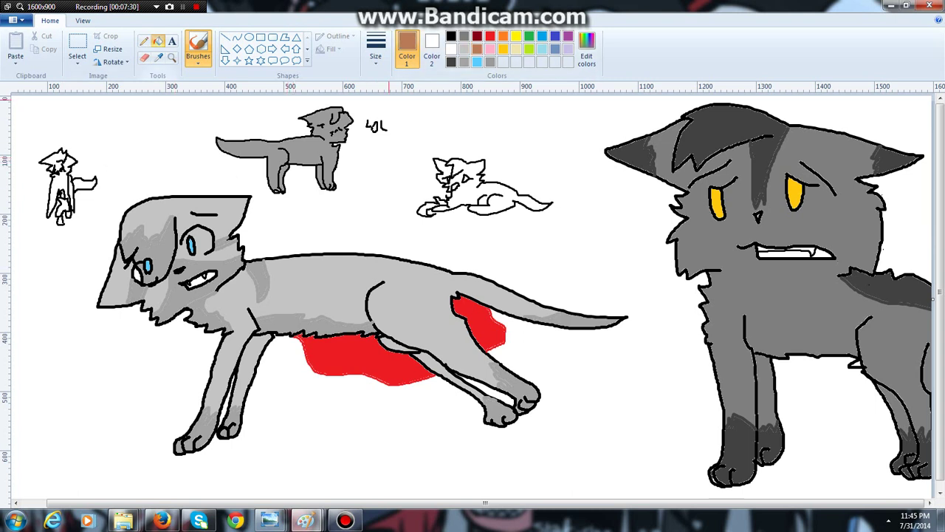
{"action": "left_click", "coordinate": [158, 41]}
{"action": "left_click", "coordinate": [58, 184]}
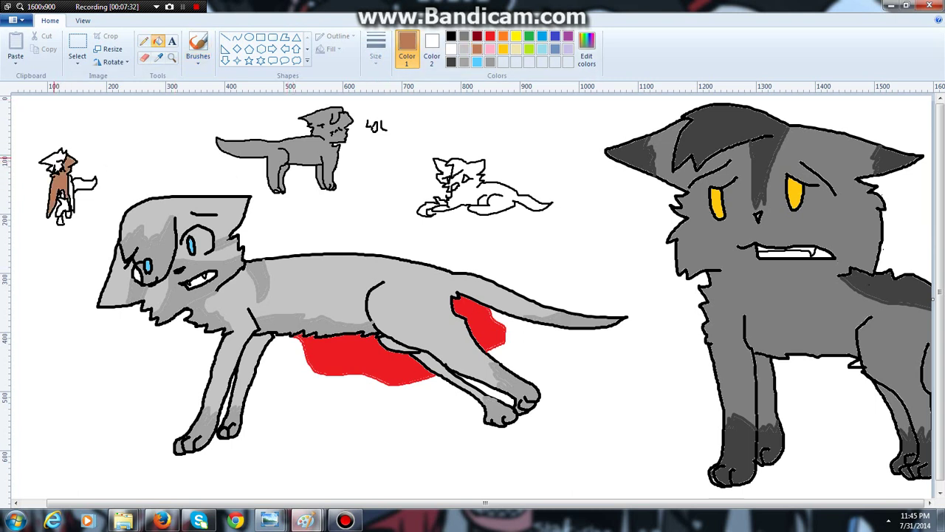
{"action": "left_click", "coordinate": [55, 160]}
{"action": "left_click", "coordinate": [70, 188]}
{"action": "left_click", "coordinate": [80, 184]}
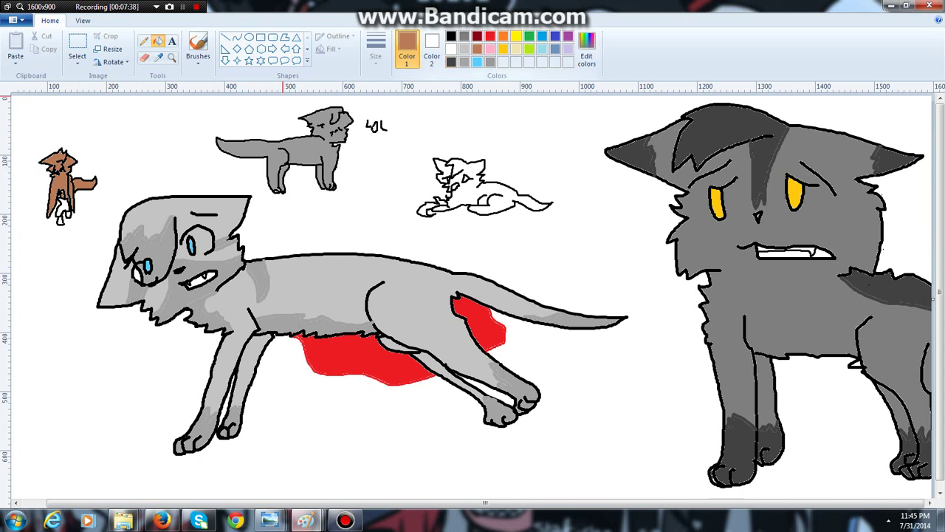
Step: Fill the small figure at the brown cat's legs with light gray and the object at the lying cat's front paws with medium gray
{"action": "left_click", "coordinate": [464, 49]}
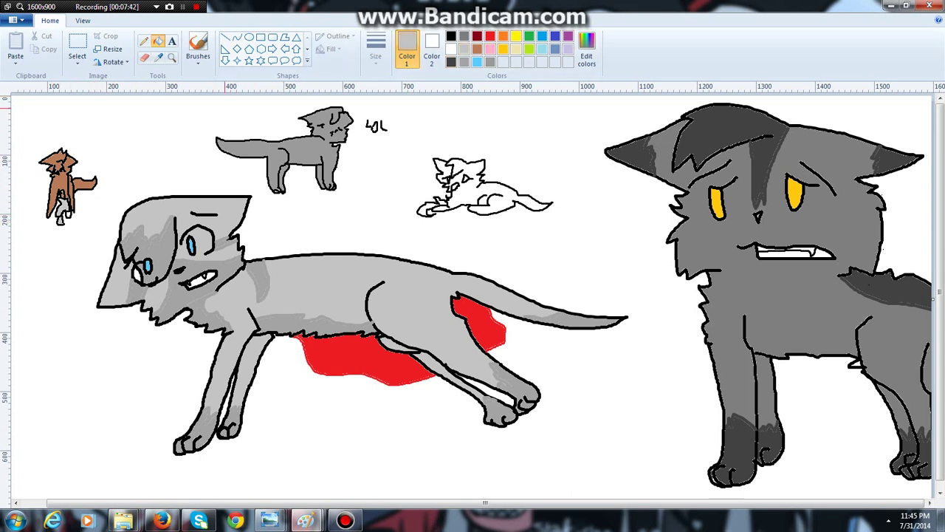
{"action": "left_click", "coordinate": [464, 35]}
{"action": "mouse_move", "coordinate": [431, 208]}
{"action": "left_mouse_down"}
{"action": "mouse_move", "coordinate": [422, 212]}
{"action": "mouse_move", "coordinate": [446, 200]}
{"action": "left_mouse_up"}
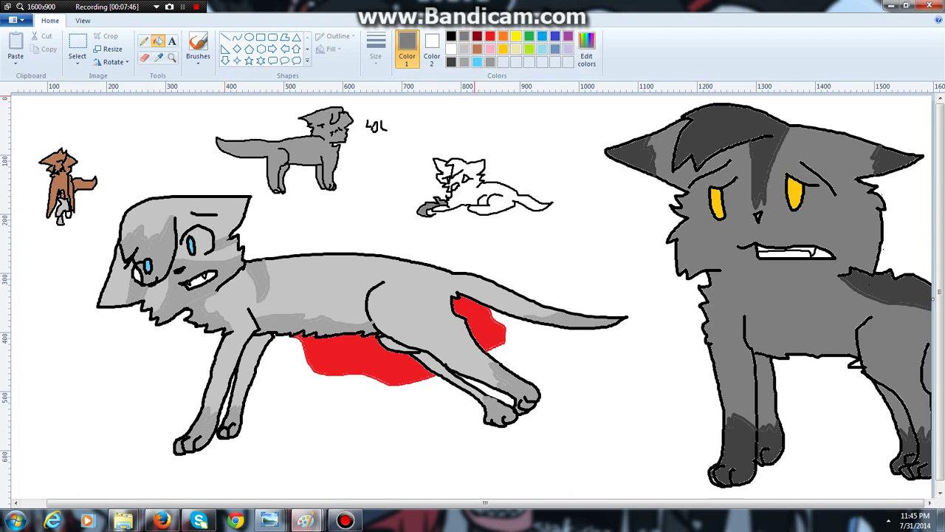
Step: Mix a deep orange (RGB 251, 100, 0), add it to the custom colors, and fill the small lying cat's body, tail and whole head
{"action": "left_click", "coordinate": [503, 35]}
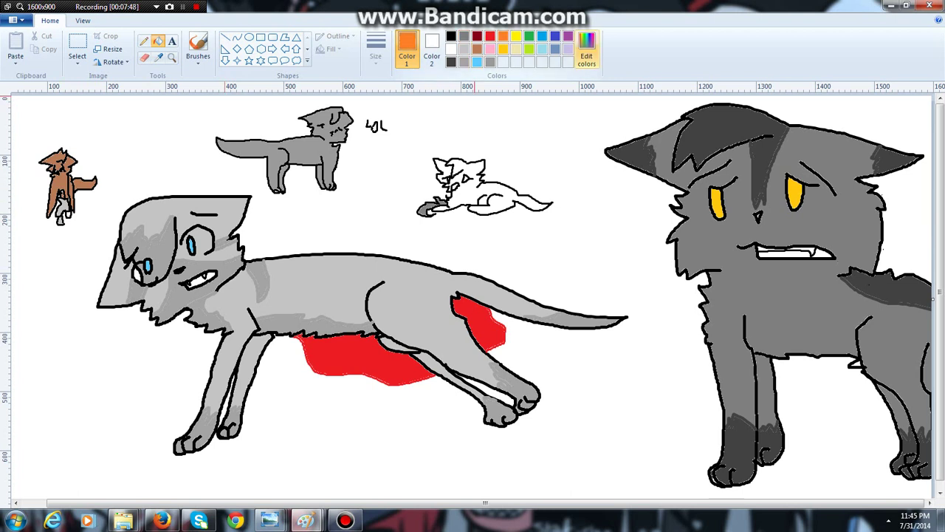
{"action": "left_click", "coordinate": [587, 52]}
{"action": "left_click", "coordinate": [591, 233]}
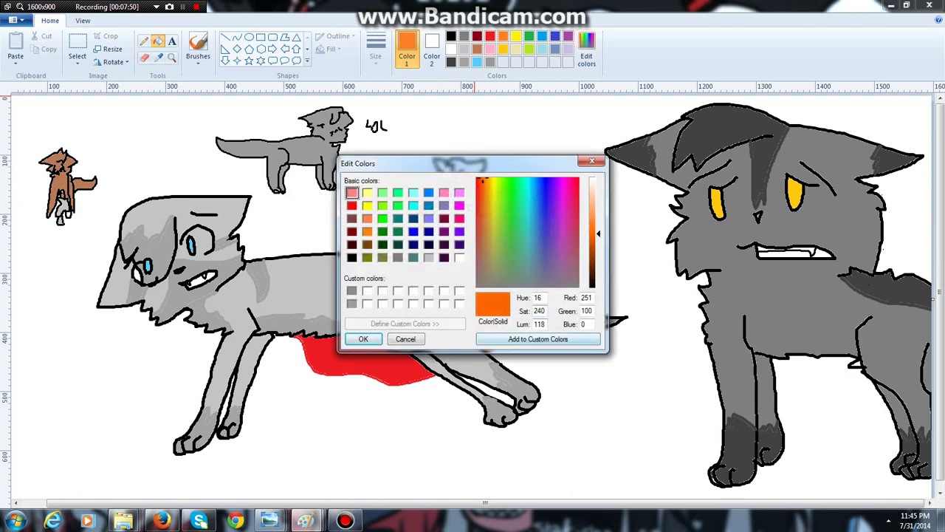
{"action": "left_click", "coordinate": [538, 339]}
{"action": "left_click", "coordinate": [363, 338]}
{"action": "left_click", "coordinate": [469, 186]}
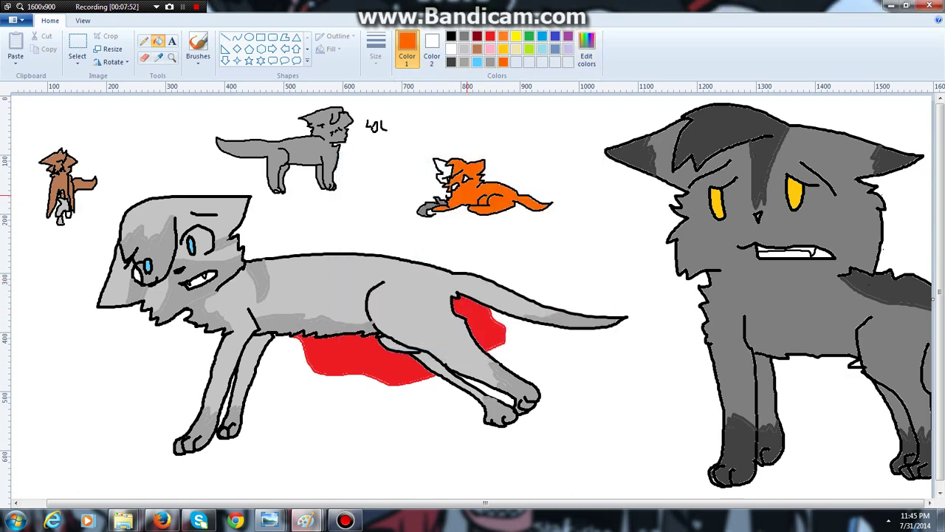
{"action": "left_click", "coordinate": [443, 171]}
Step: Brush lime green eyes onto the small orange cat and set the drawing color back to black
{"action": "left_click", "coordinate": [490, 49]}
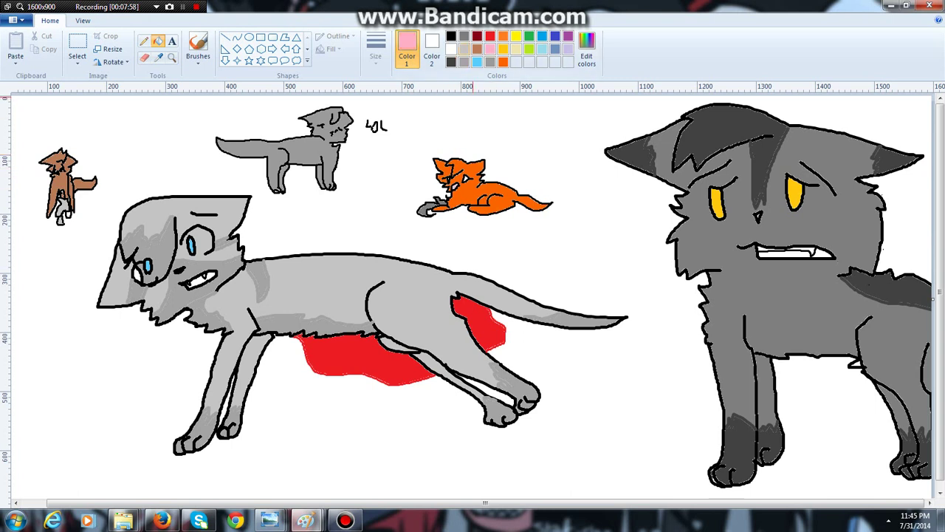
{"action": "left_click", "coordinate": [529, 49]}
{"action": "left_click", "coordinate": [198, 48]}
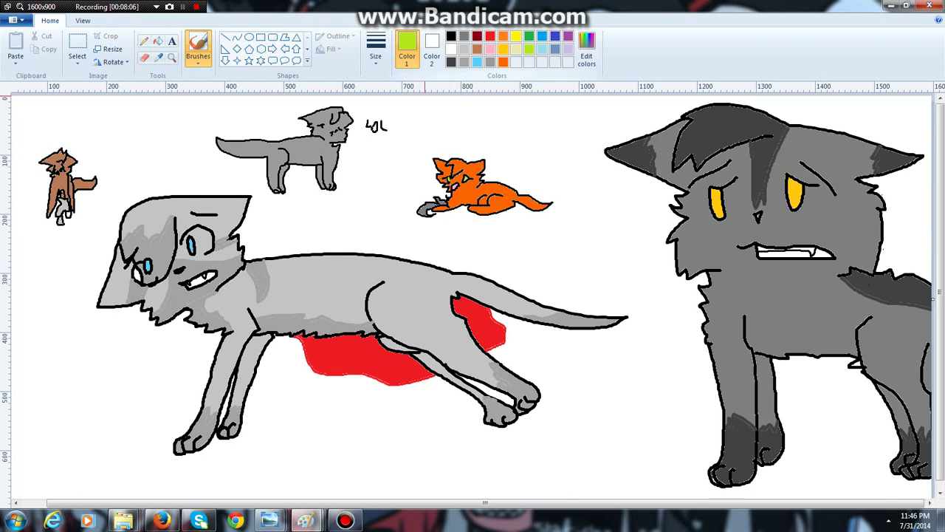
{"action": "left_click", "coordinate": [451, 36]}
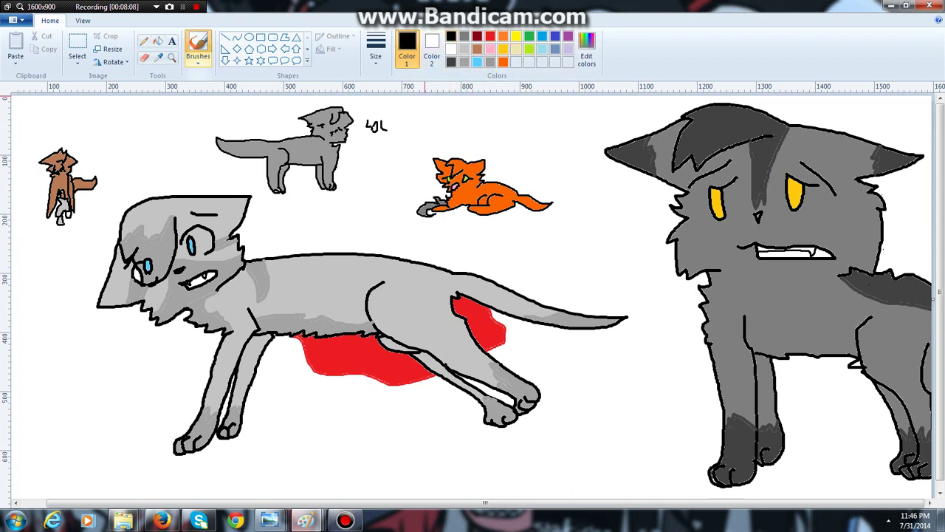